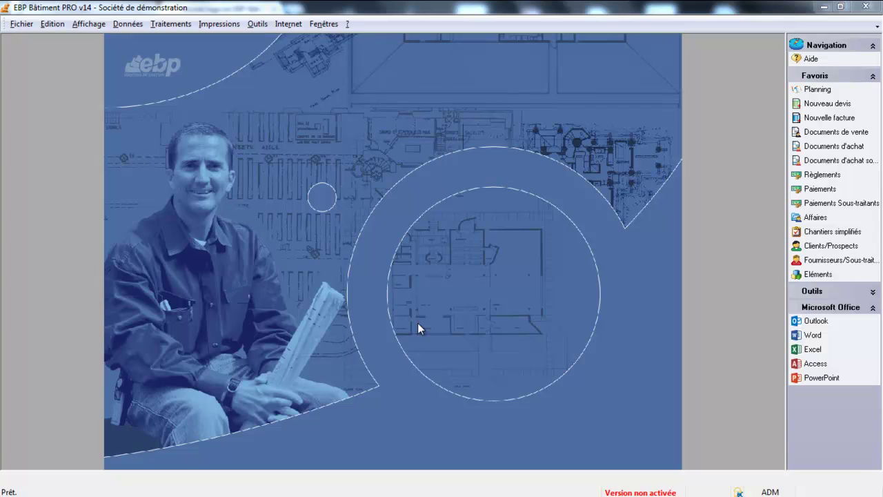
# Step: Look up the hourly rate in the record of the employee with code 01, then close the record and the employee list
pyautogui.click(172, 26)
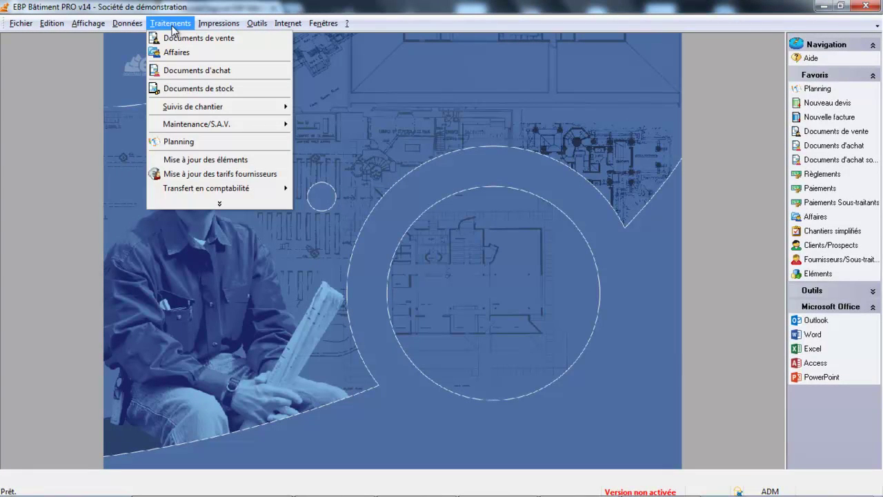
pyautogui.moveTo(130, 25)
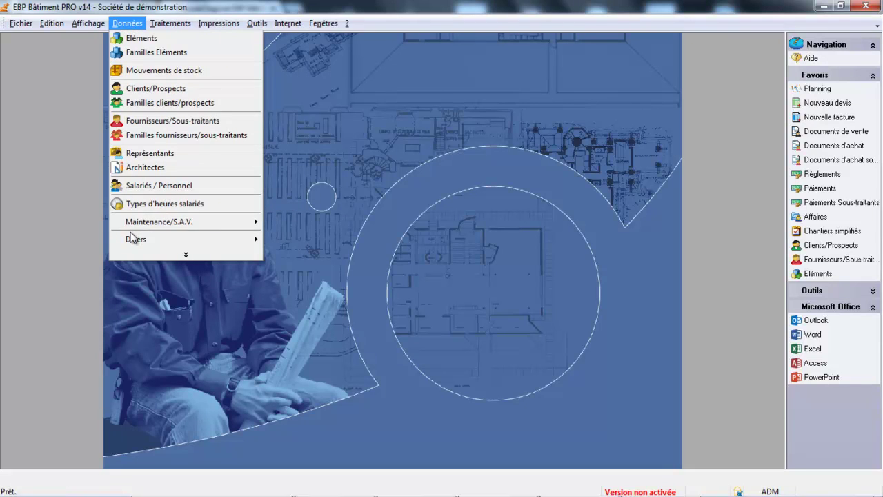
pyautogui.click(134, 186)
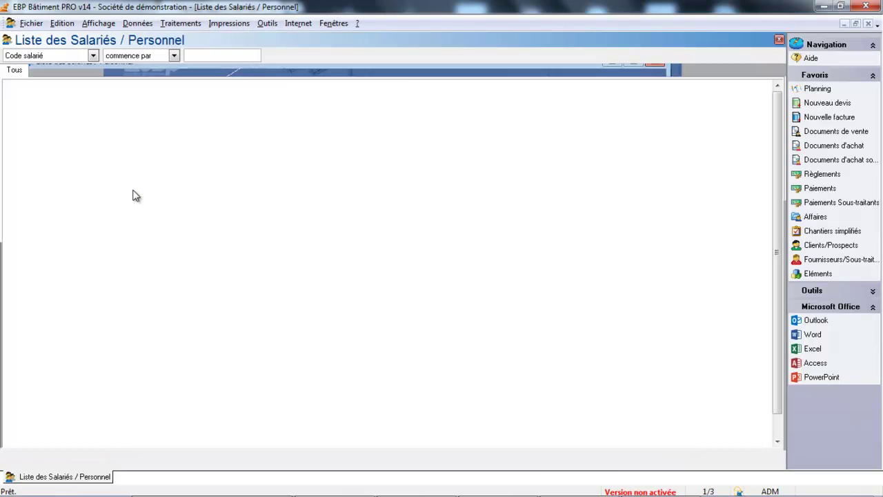
pyautogui.doubleClick(92, 100)
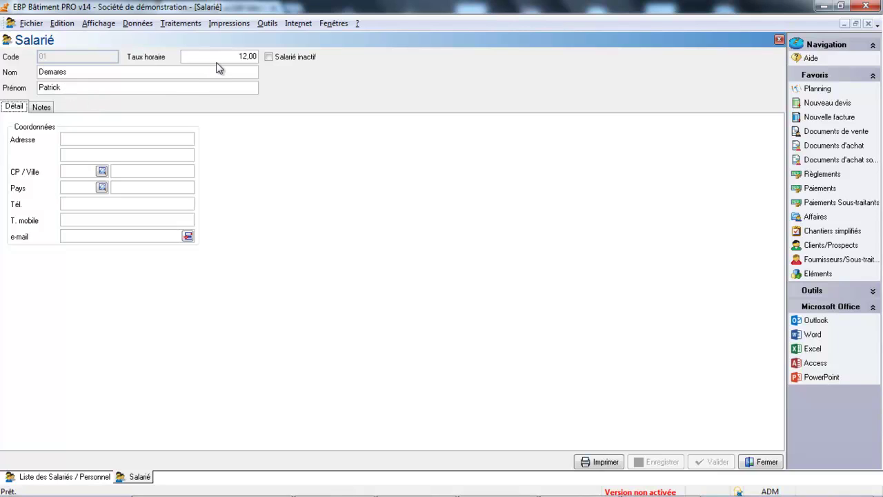
pyautogui.click(748, 462)
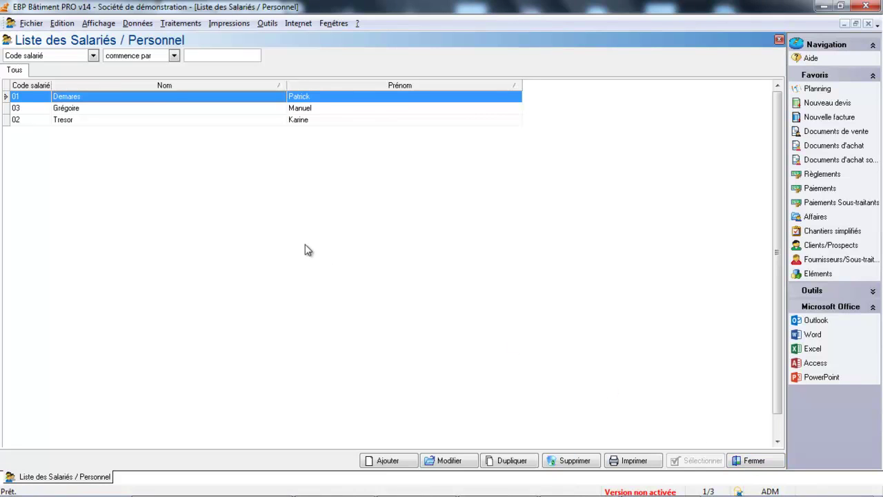
pyautogui.click(753, 461)
# Step: Review the employee hour types and the NORMALE type's details, then close the record and the list
pyautogui.click(129, 24)
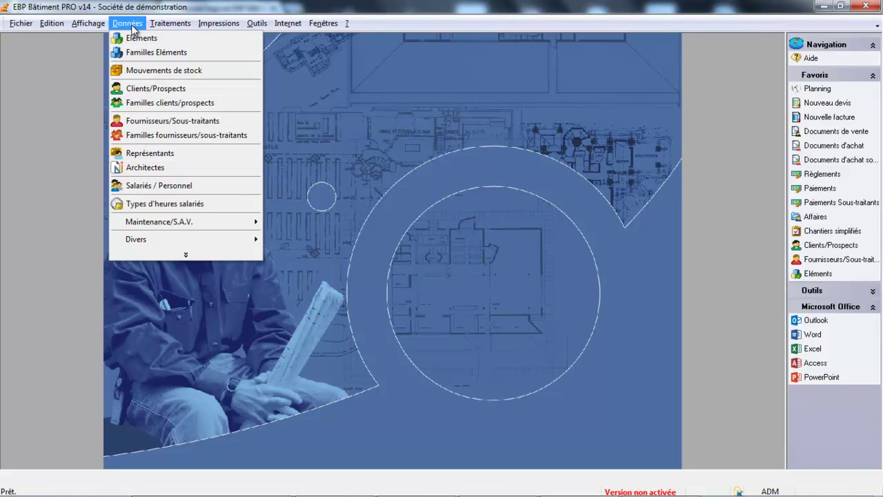
pyautogui.click(138, 204)
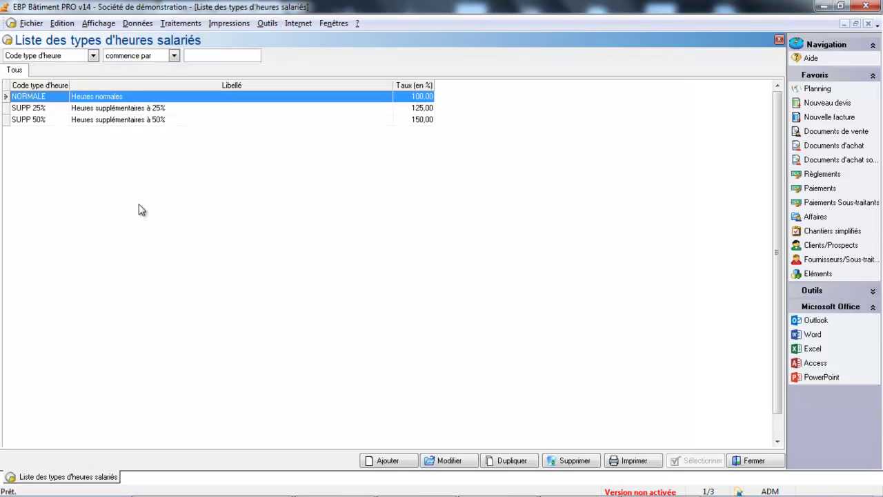
pyautogui.doubleClick(91, 97)
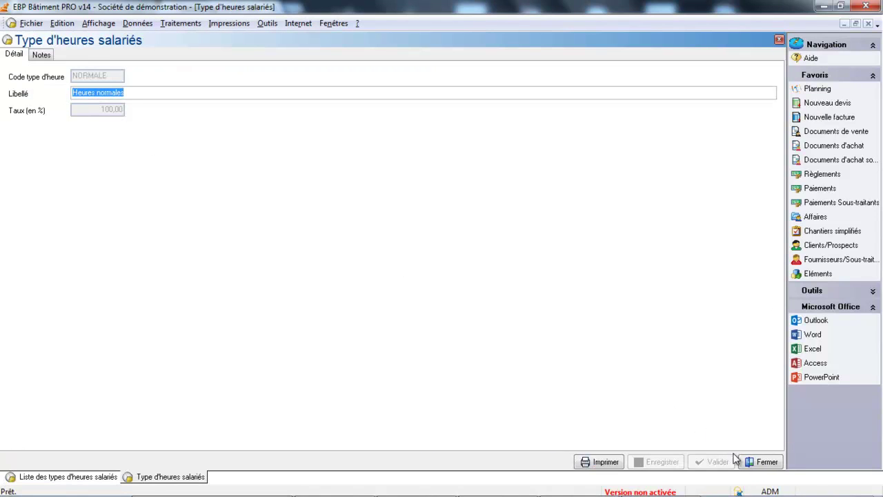
pyautogui.click(762, 461)
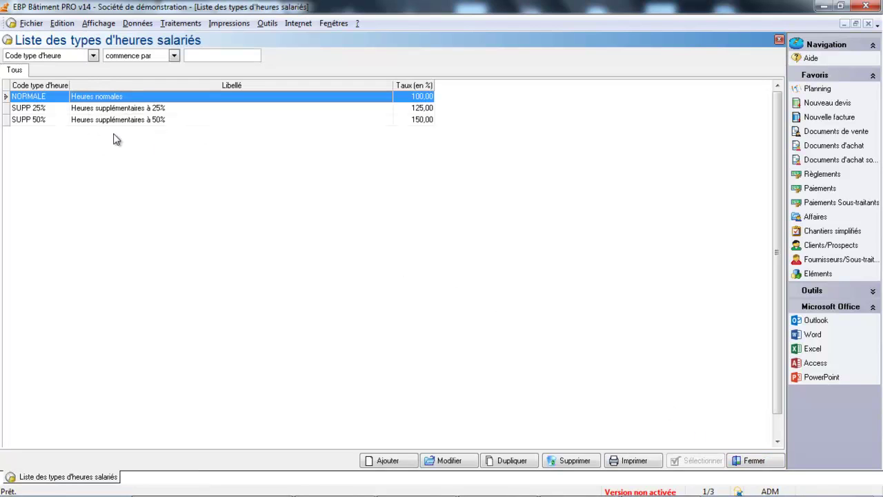
pyautogui.click(772, 458)
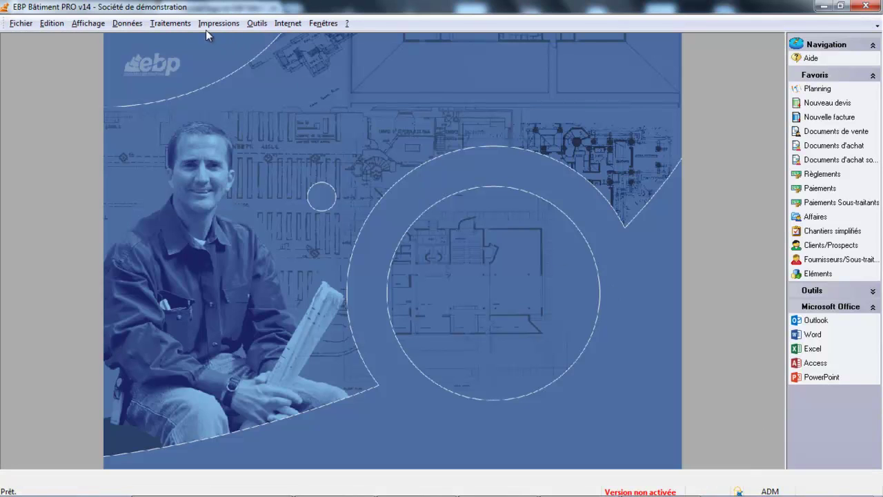
# Step: Examine the body lines of ARTI-PEINT's invoice FA1012 among the sales documents, then close the invoice and the list
pyautogui.click(170, 23)
pyautogui.click(185, 34)
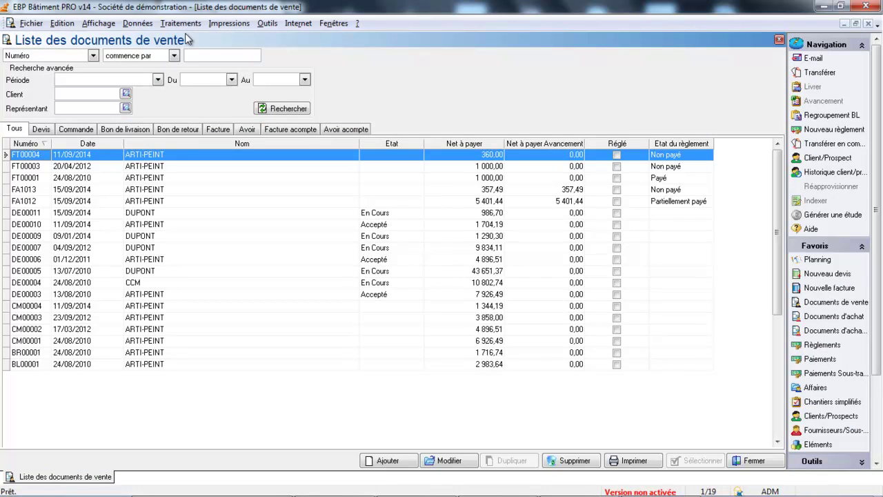
pyautogui.click(218, 129)
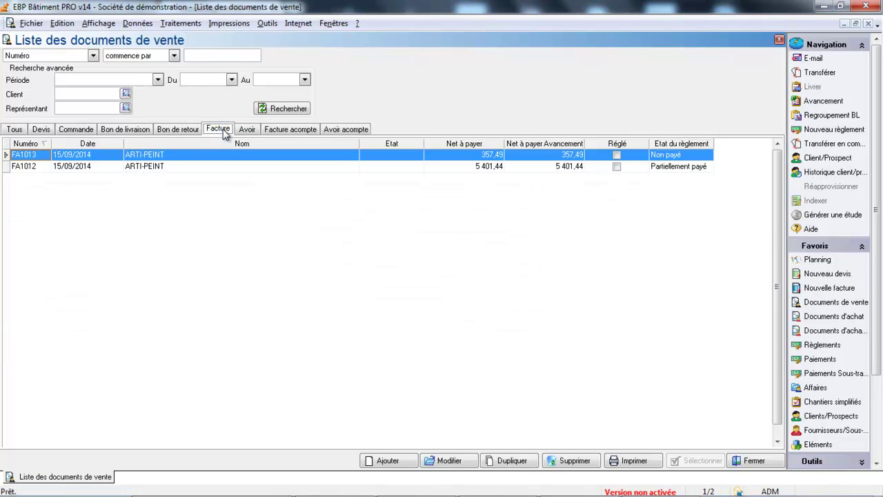
pyautogui.click(201, 167)
pyautogui.doubleClick(202, 168)
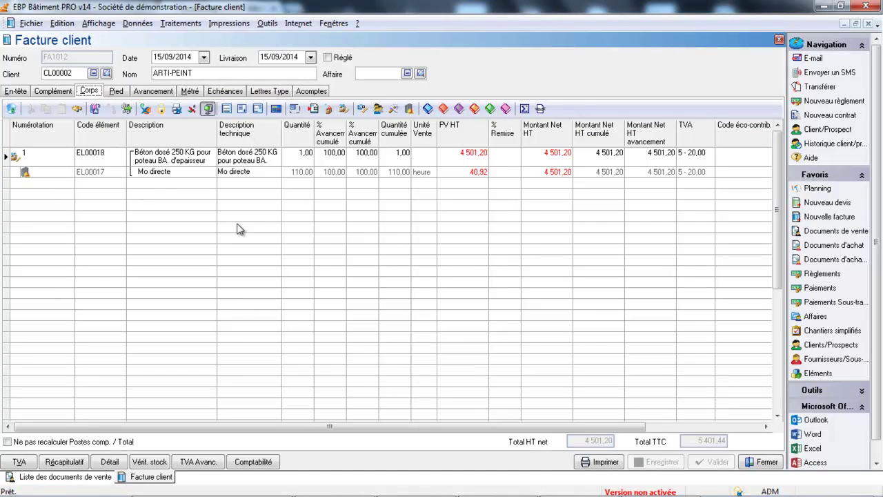
pyautogui.click(757, 464)
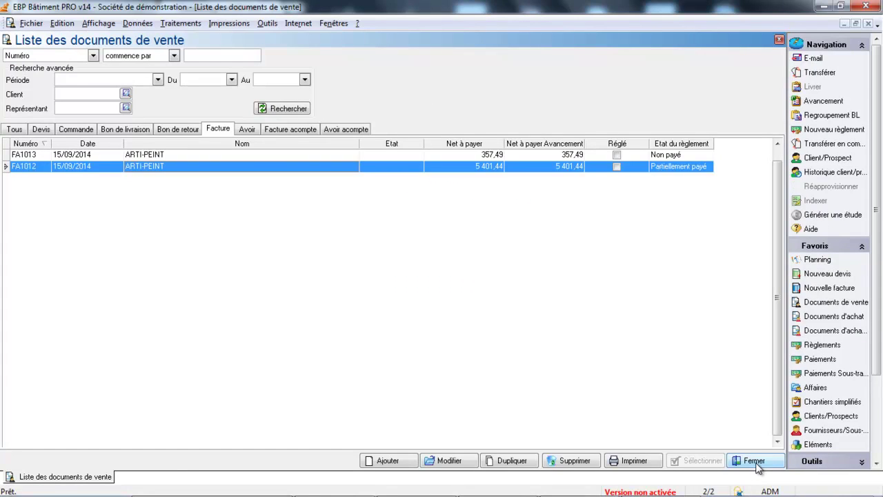
pyautogui.click(757, 462)
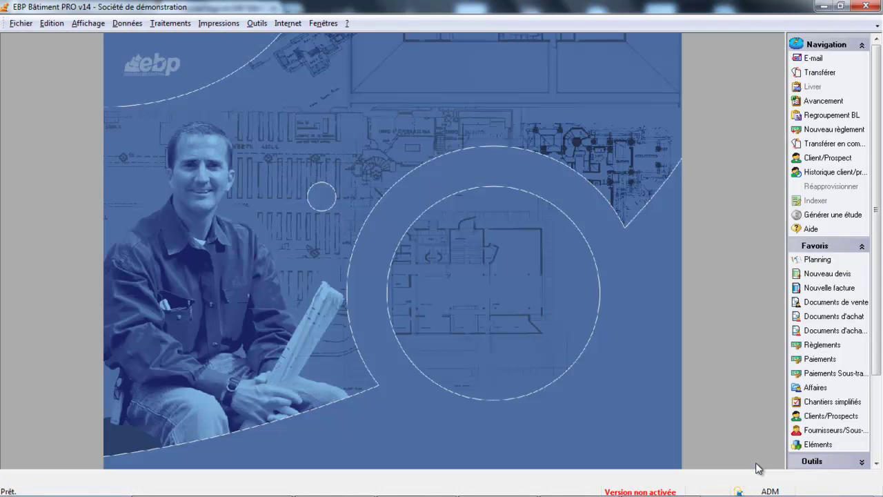
# Step: Create a new simplified site follow-up (Suivi de chantier simplifié) and link it to invoice FA1012 as its source document
pyautogui.click(184, 23)
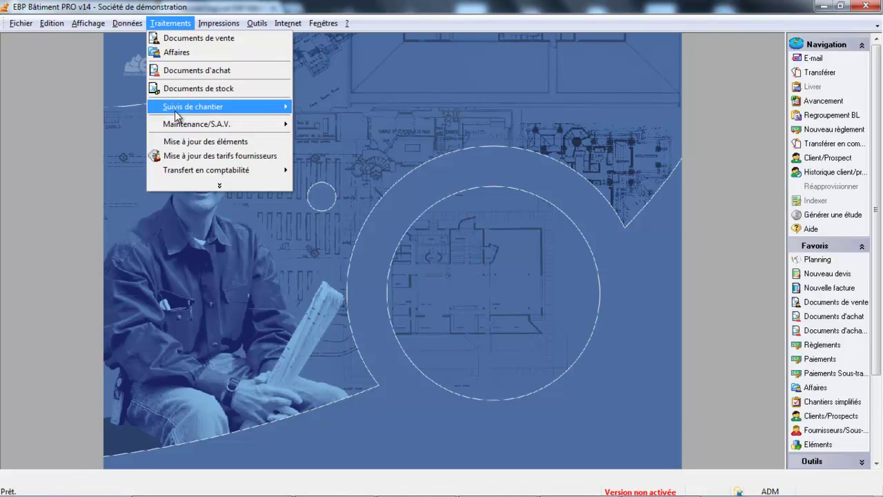
pyautogui.moveTo(176, 111)
pyautogui.moveTo(317, 111)
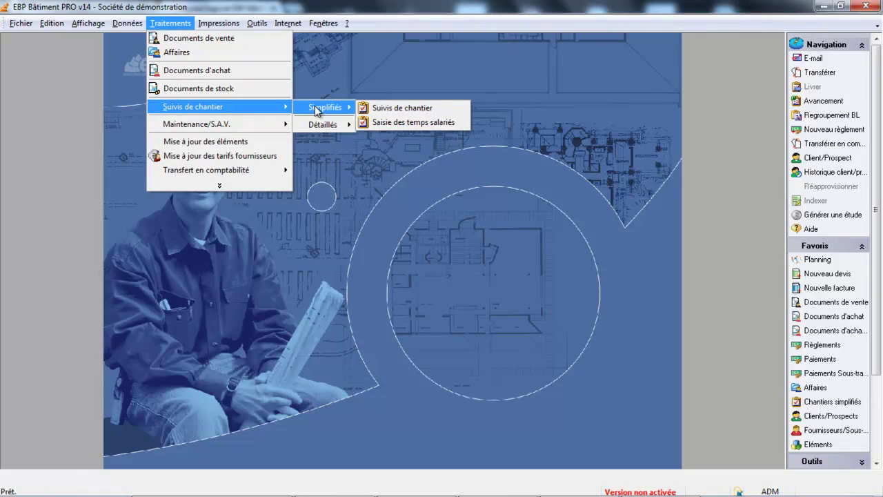
pyautogui.click(383, 109)
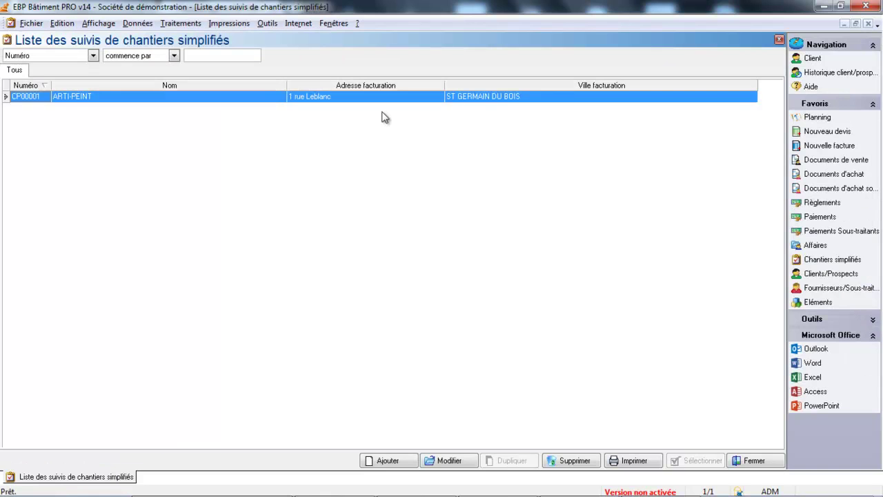
pyautogui.click(385, 461)
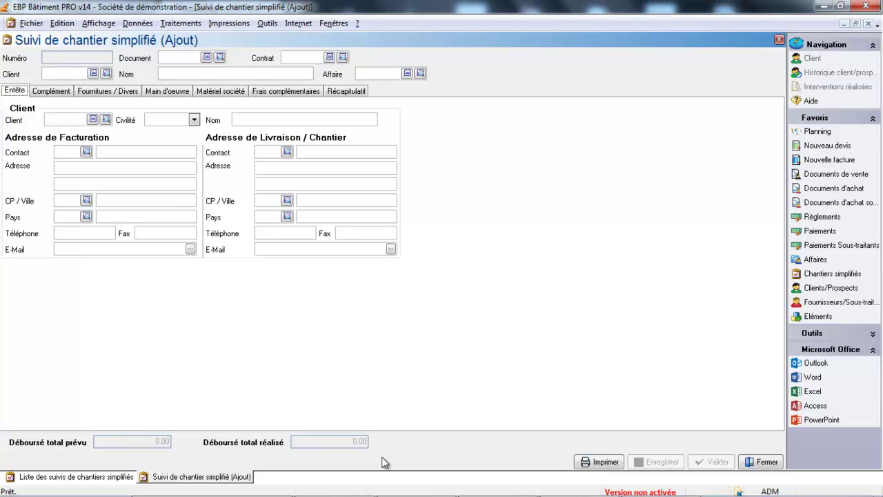
pyautogui.click(220, 58)
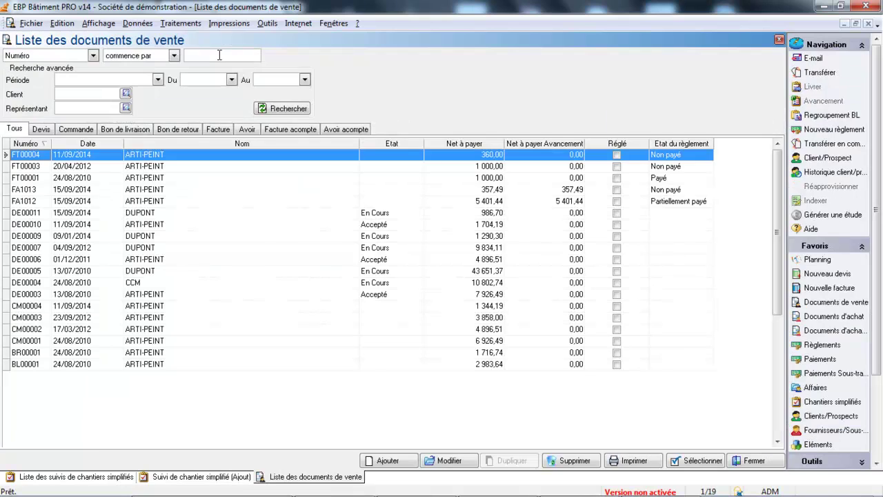
pyautogui.click(223, 130)
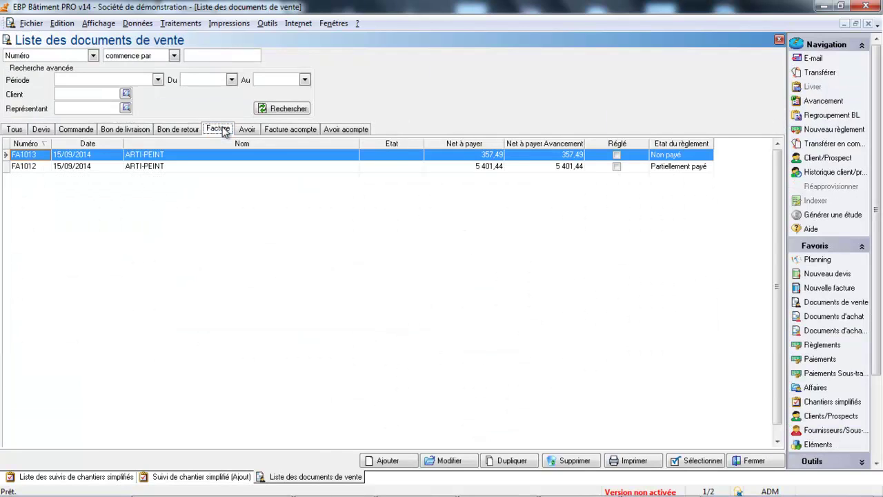
pyautogui.click(201, 167)
pyautogui.doubleClick(202, 168)
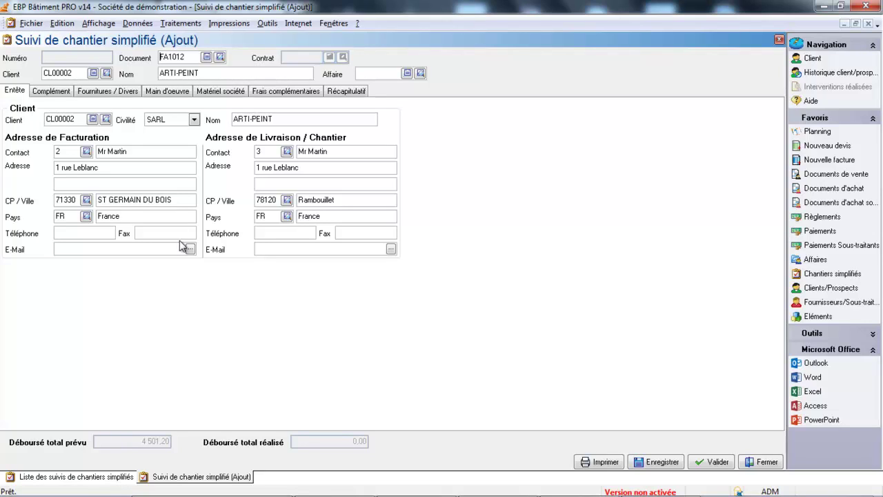
# Step: Enter "Chantier suivi par Mr" plus the site supervisor's surname as the follow-up's description
pyautogui.click(52, 91)
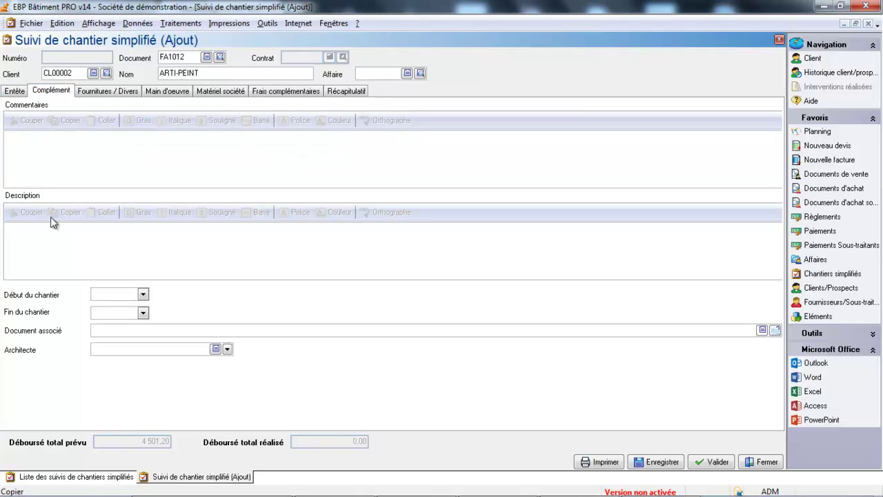
pyautogui.click(51, 243)
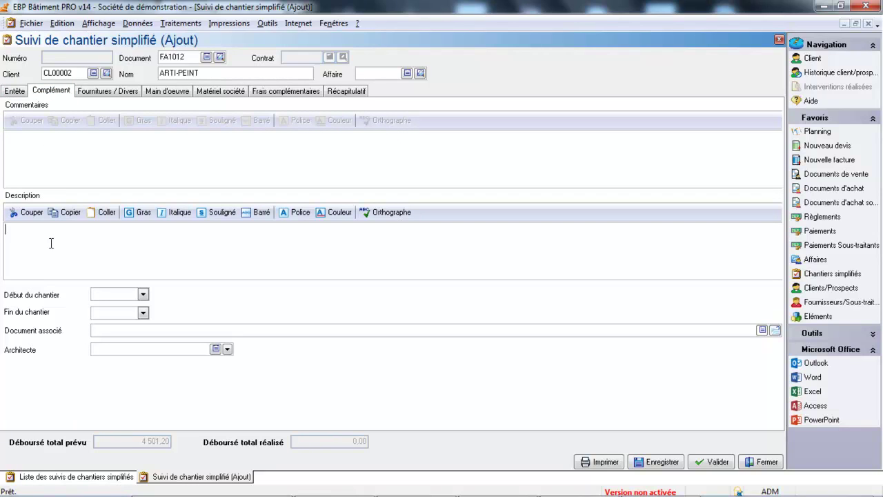
pyautogui.write('Chantier suivi par Mr DURANT')
pyautogui.press('Tab')
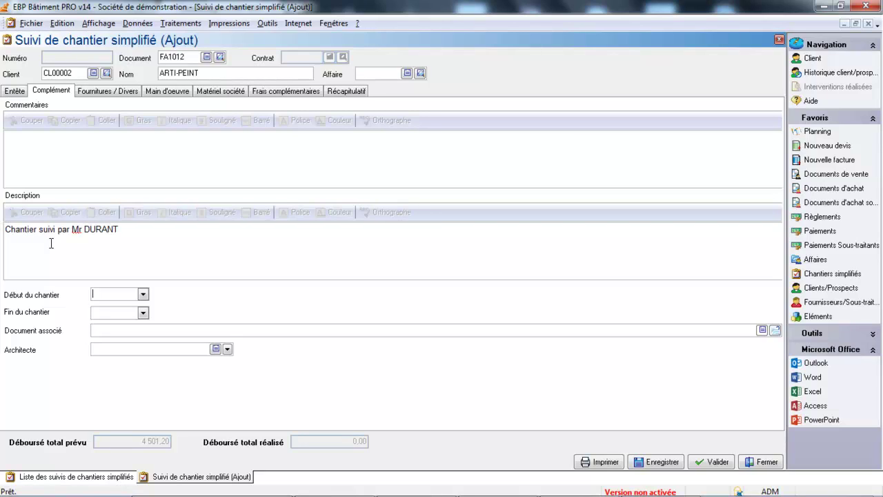
# Step: Set the site's start date to 15/09/2014 and choose an end date for it
pyautogui.click(142, 295)
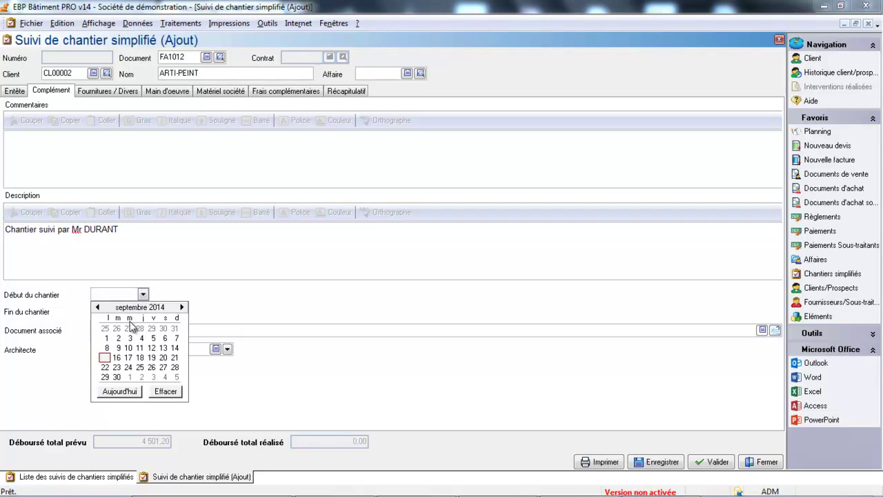
pyautogui.click(106, 357)
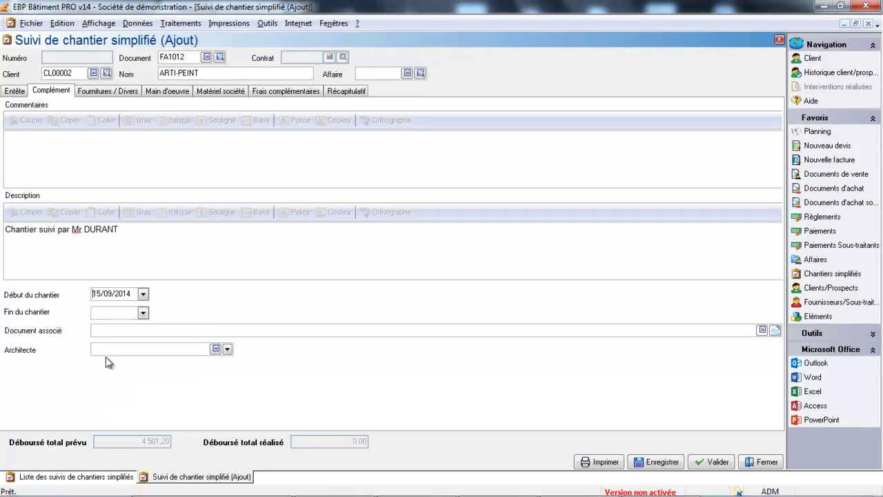
pyautogui.click(143, 312)
pyautogui.click(105, 396)
# Step: Check the supplies and labour sections of the new site follow-up, then save and close it
pyautogui.click(113, 92)
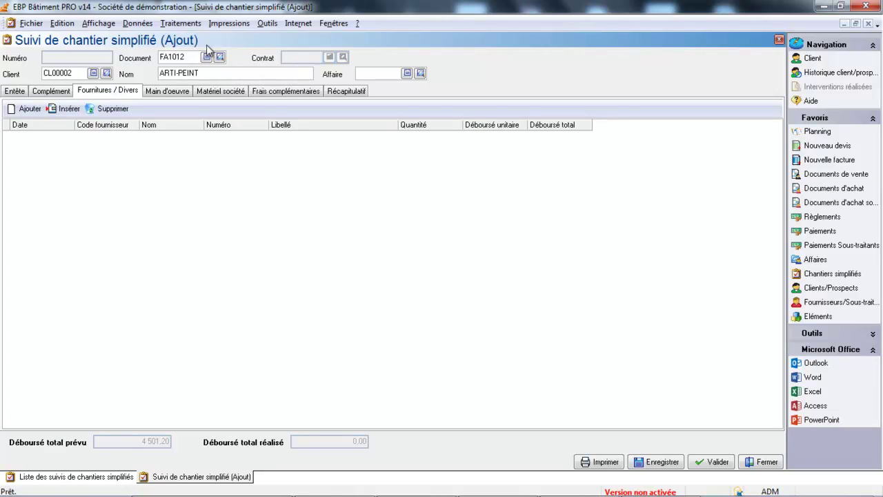
pyautogui.click(185, 92)
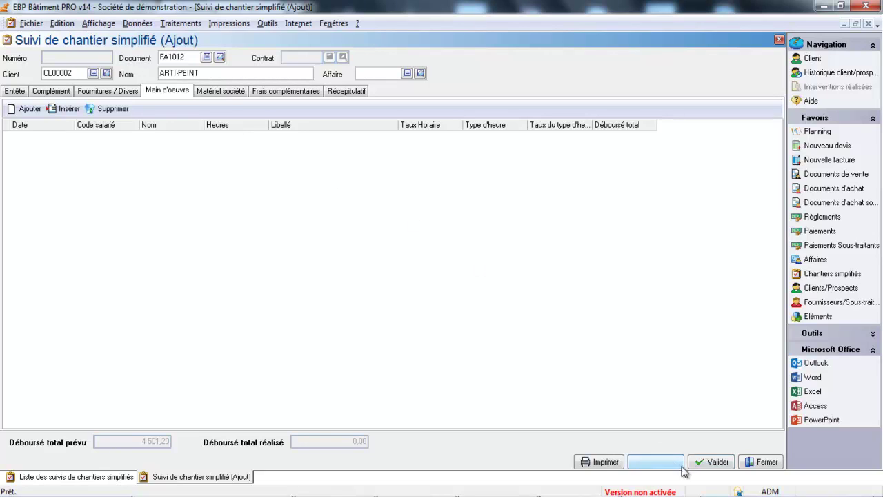
pyautogui.click(659, 463)
pyautogui.click(765, 461)
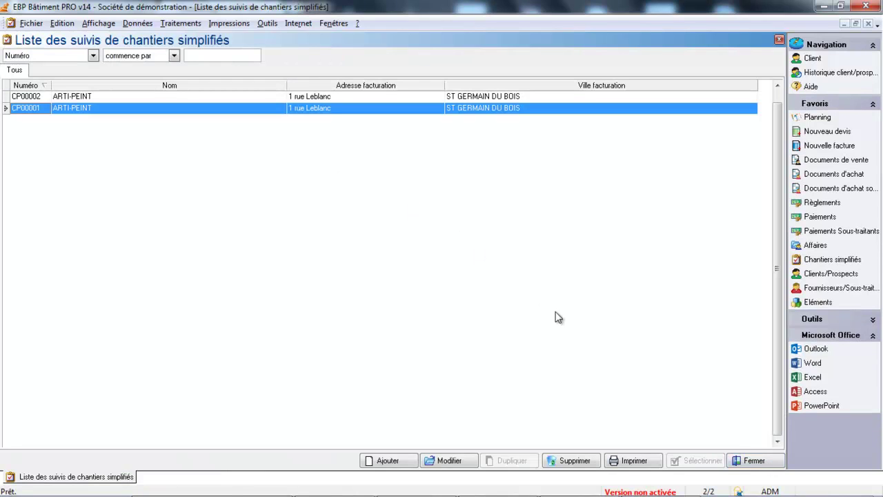
# Step: Open the employee time entry (Saisie des temps salariés) for simplified sites and select the employee with code 01
pyautogui.click(183, 23)
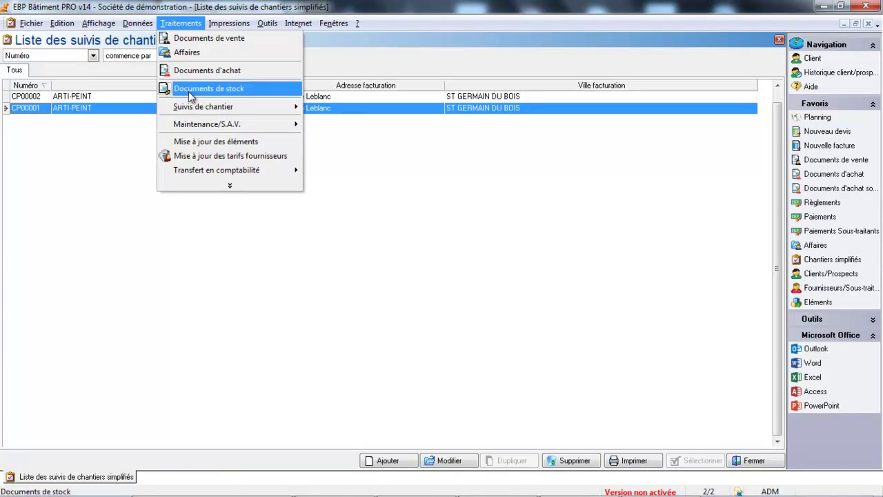
pyautogui.moveTo(195, 107)
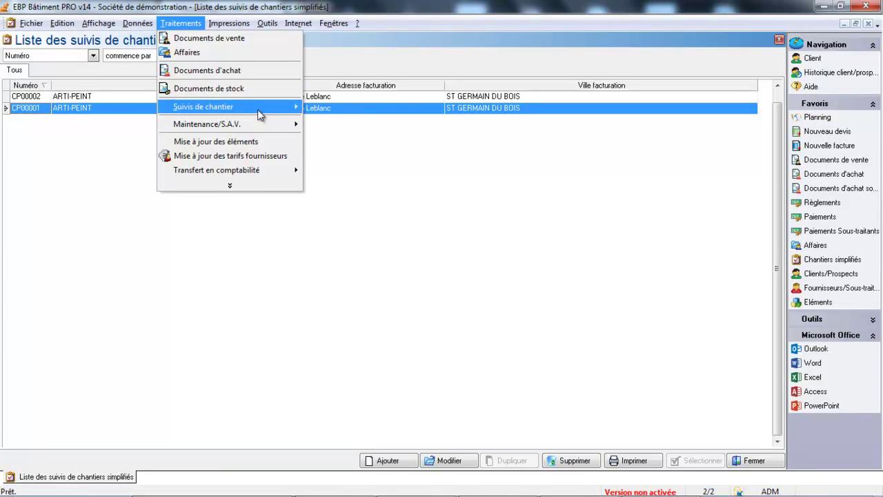
pyautogui.moveTo(269, 110)
pyautogui.moveTo(315, 111)
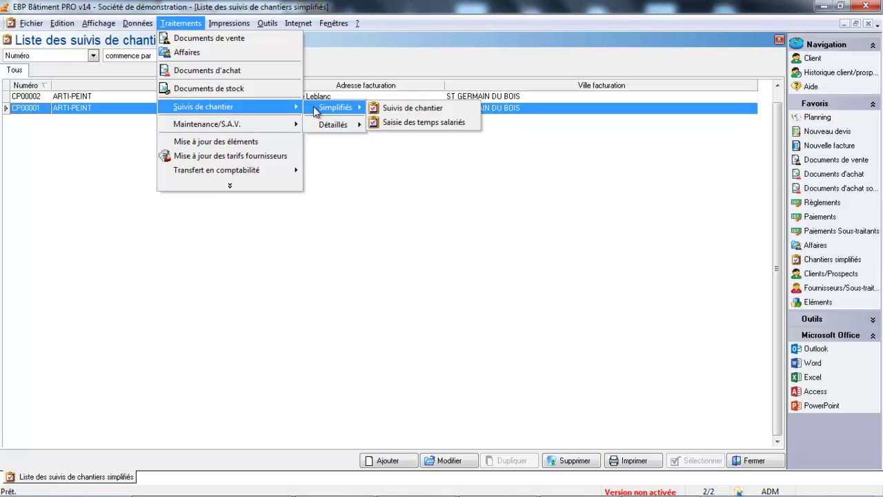
pyautogui.click(402, 121)
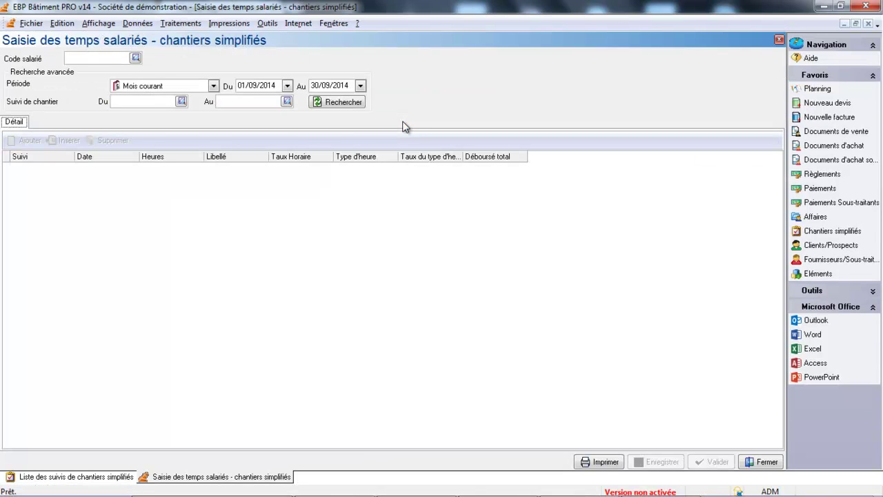
pyautogui.click(135, 58)
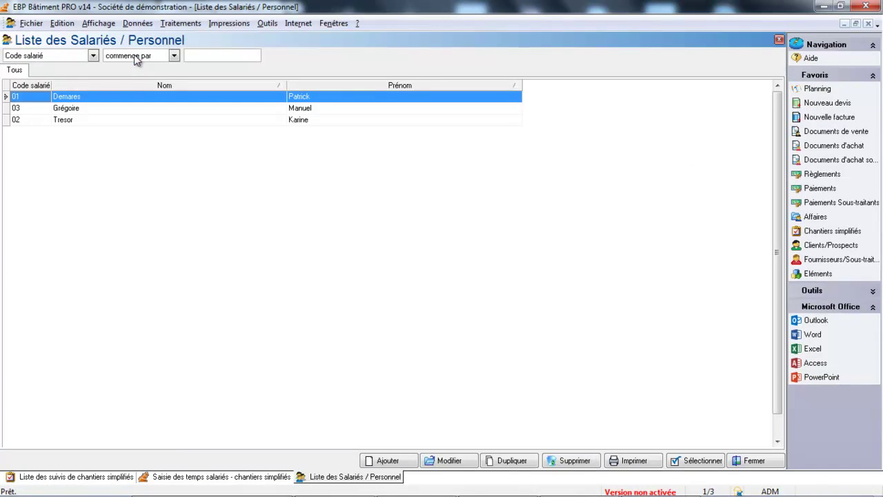
pyautogui.doubleClick(116, 98)
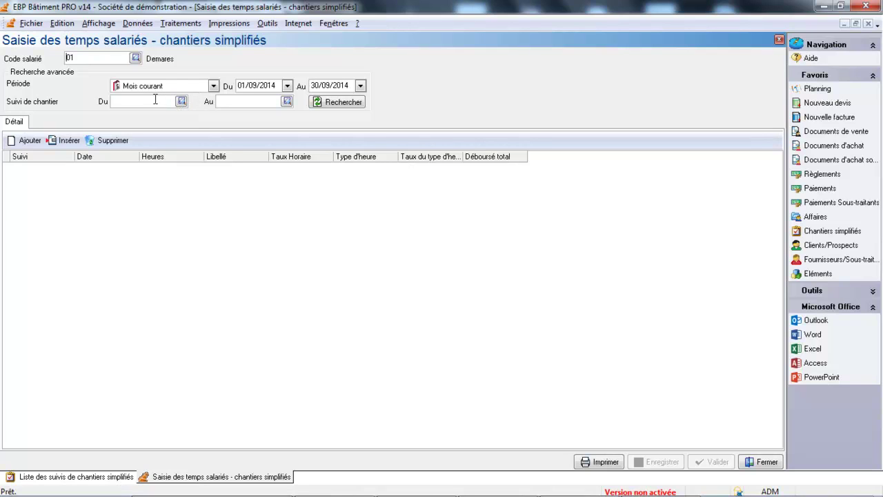
# Step: Set both ends of the site follow-up range to CP00002
pyautogui.click(183, 103)
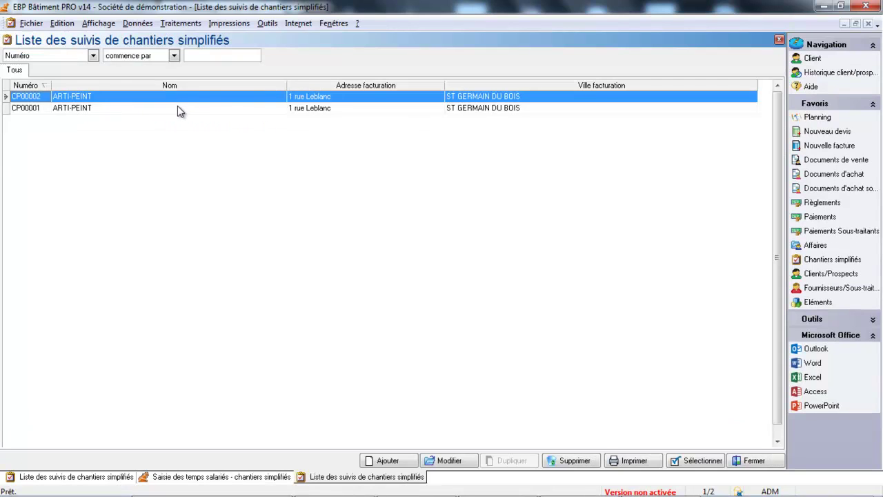
pyautogui.press('Return')
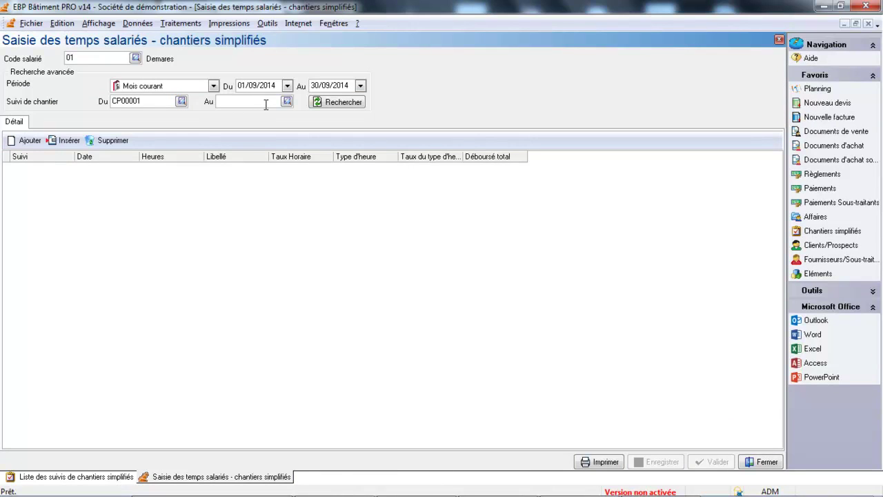
pyautogui.click(286, 102)
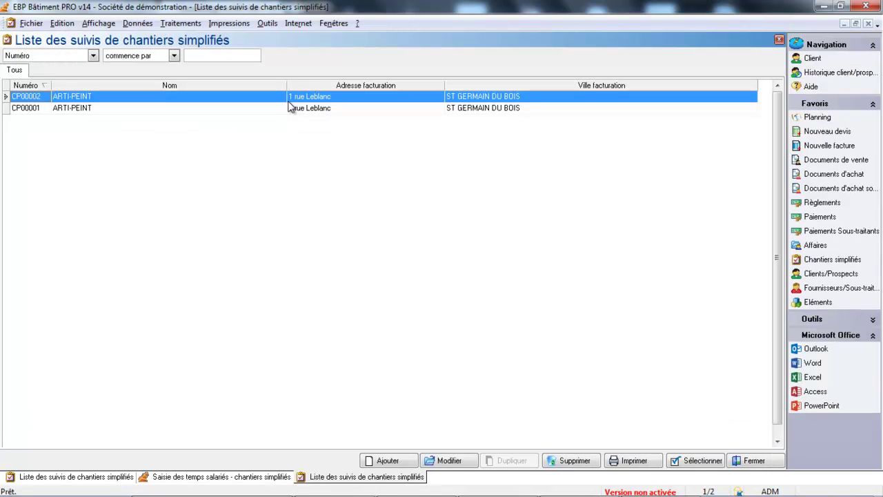
pyautogui.doubleClick(289, 101)
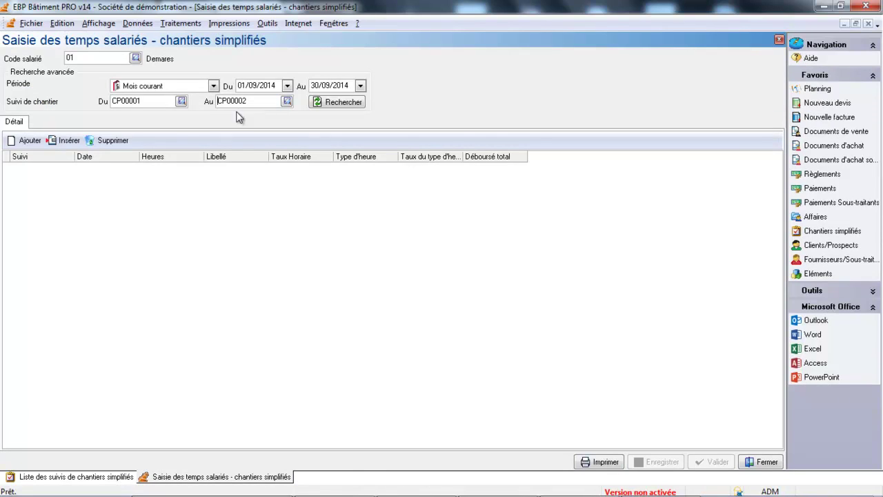
pyautogui.click(186, 105)
pyautogui.doubleClick(142, 101)
# Step: Add a time line for site follow-up CP00002 dated 15/09/2014
pyautogui.click(29, 141)
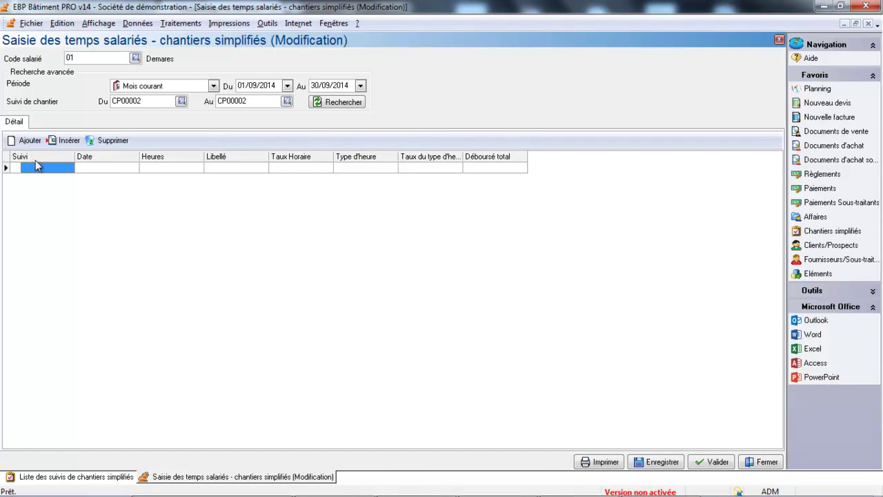
pyautogui.click(39, 168)
pyautogui.click(69, 167)
pyautogui.doubleClick(69, 95)
pyautogui.click(108, 166)
pyautogui.click(133, 168)
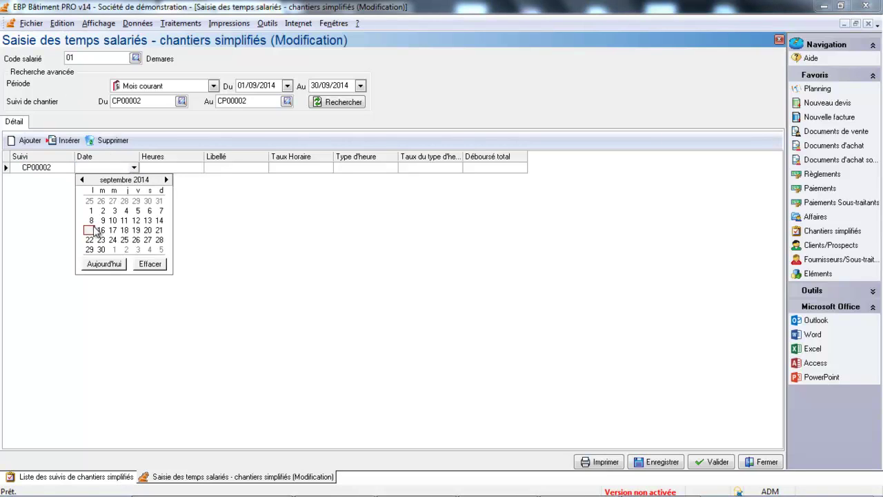
pyautogui.click(91, 230)
# Step: Enter 5 hours on the time line and label it "Installation"
pyautogui.click(173, 166)
pyautogui.write('0')
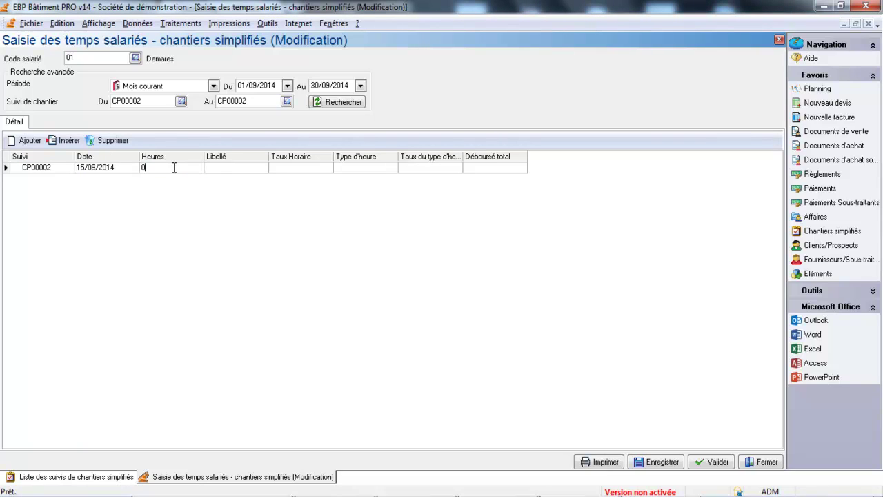
pyautogui.moveTo(174, 168); pyautogui.dragTo(112, 160)
pyautogui.write('5')
pyautogui.press('Return')
pyautogui.click(230, 172)
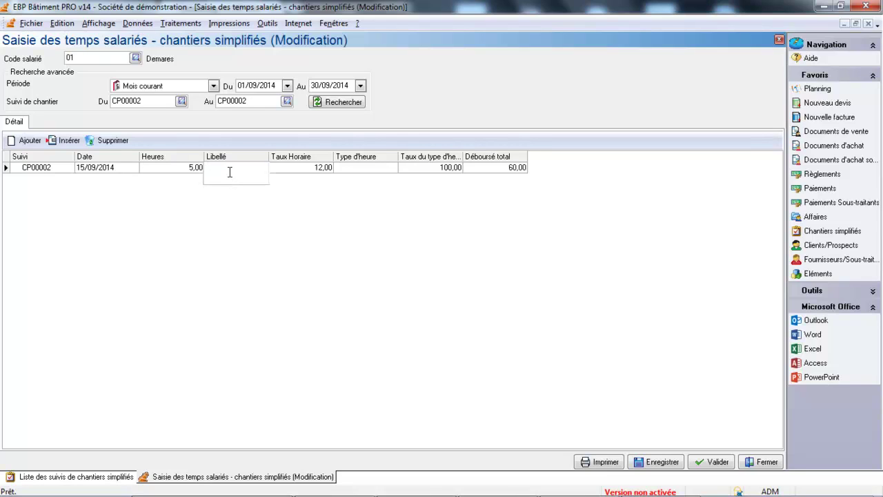
pyautogui.write('Installation')
pyautogui.press('Return')
# Step: Set the time line's hour type to NORMALE - [100%], then save and close the time entry
pyautogui.click(355, 167)
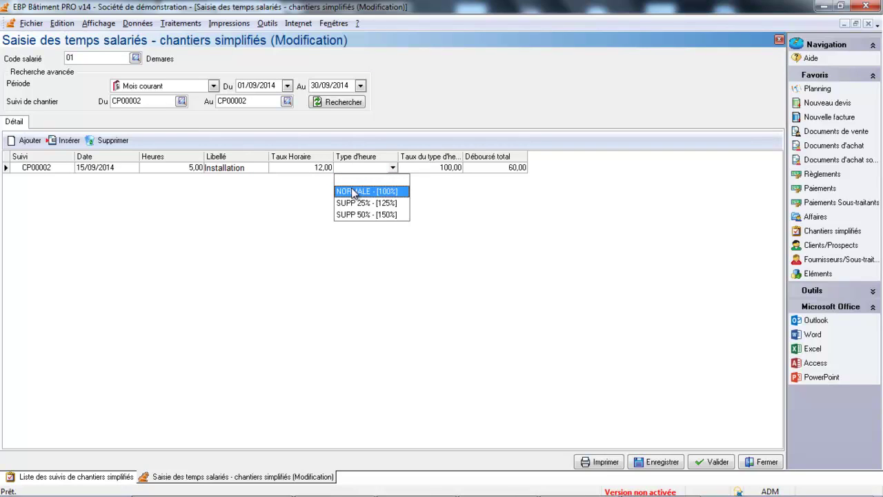
pyautogui.click(353, 192)
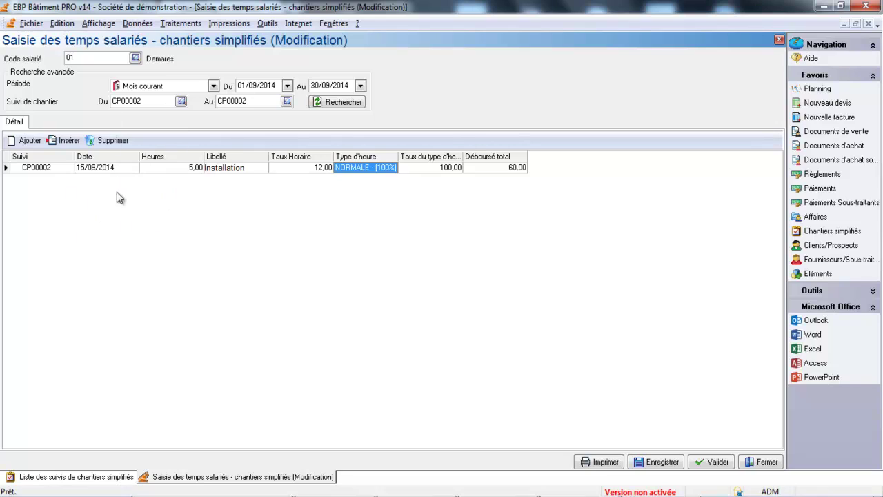
pyautogui.click(666, 463)
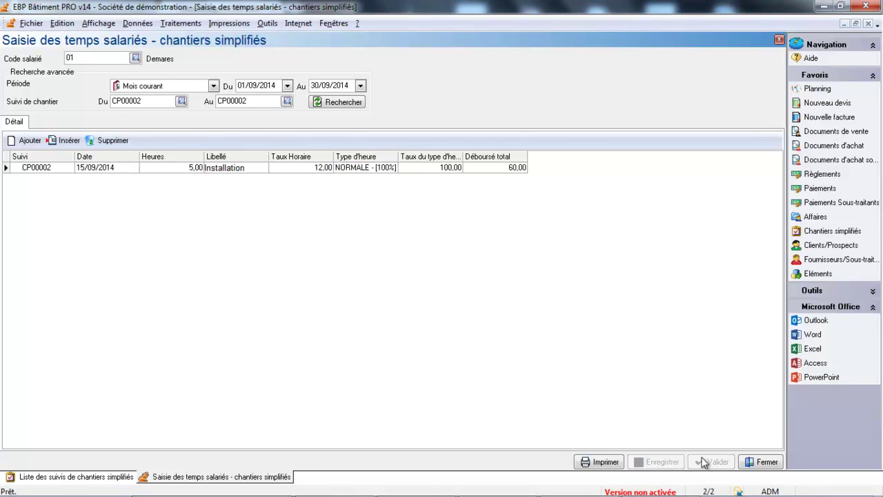
pyautogui.click(762, 462)
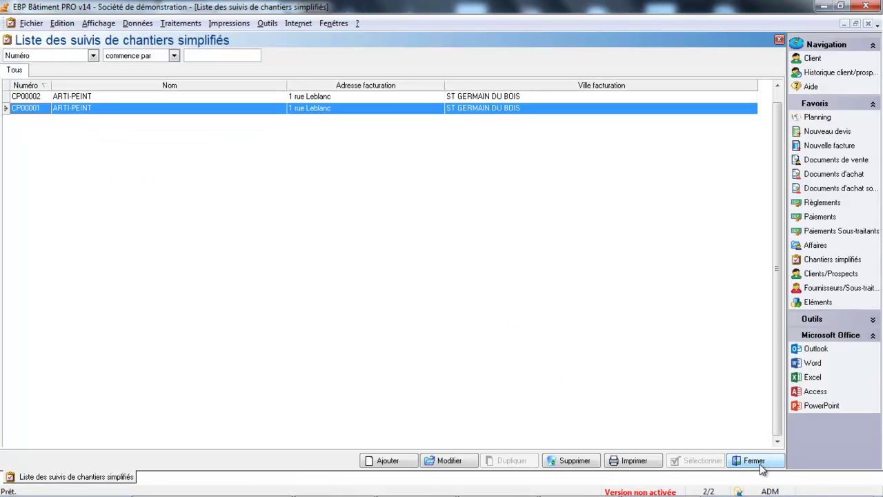
# Step: Open site follow-up CP00002 and add a blank line to its labour section (Main d'oeuvre)
pyautogui.doubleClick(280, 98)
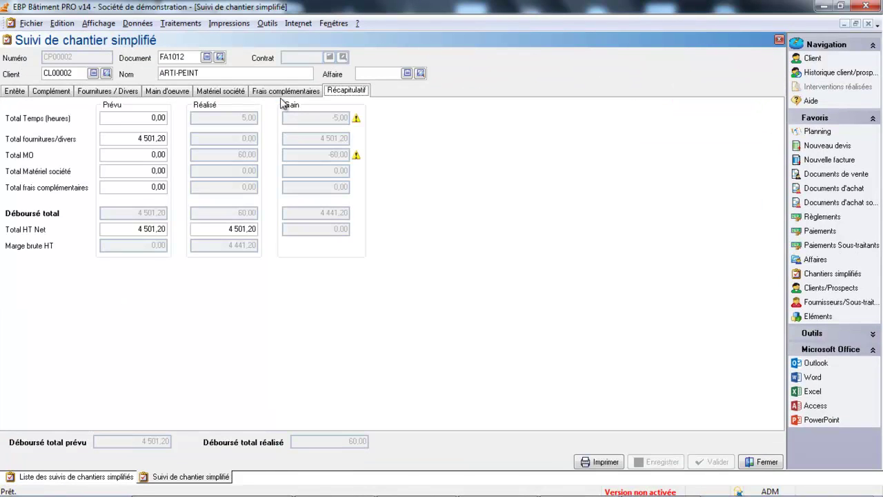
pyautogui.click(166, 91)
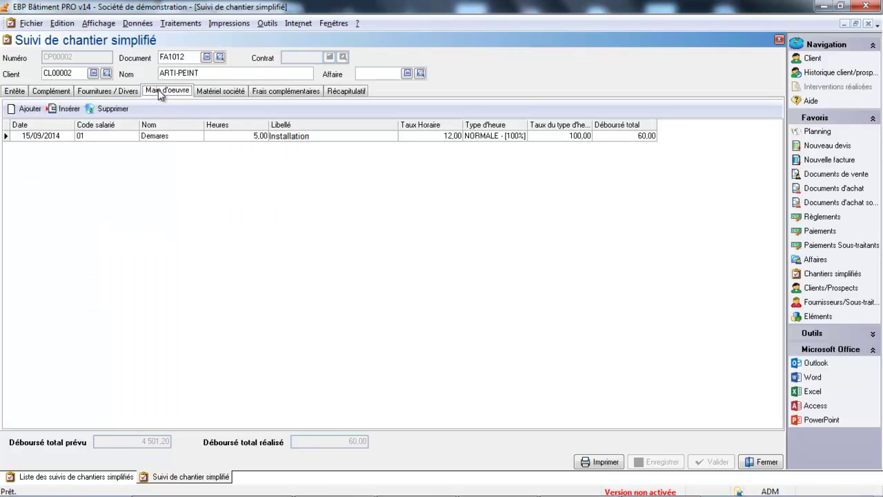
pyautogui.click(33, 110)
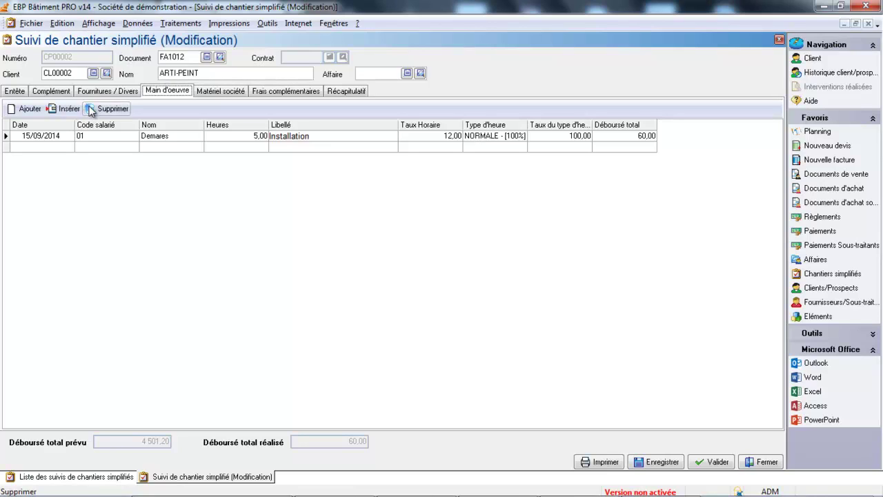
# Step: Add a line to the supplies section (Fournitures / Divers) and consult the linked invoice FA1012
pyautogui.click(110, 91)
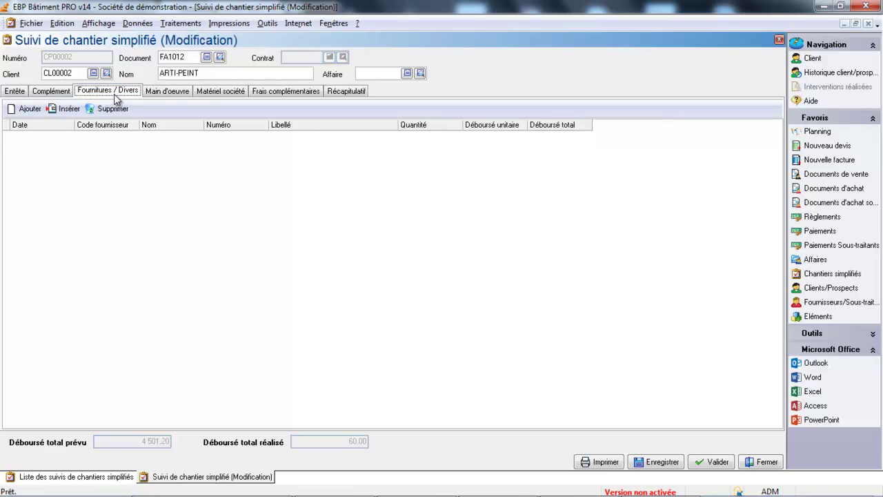
pyautogui.click(34, 111)
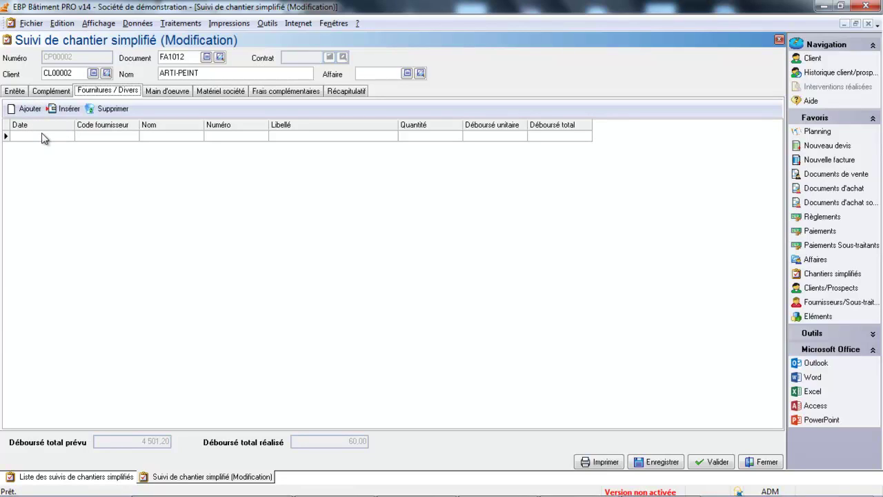
pyautogui.click(187, 136)
pyautogui.click(287, 136)
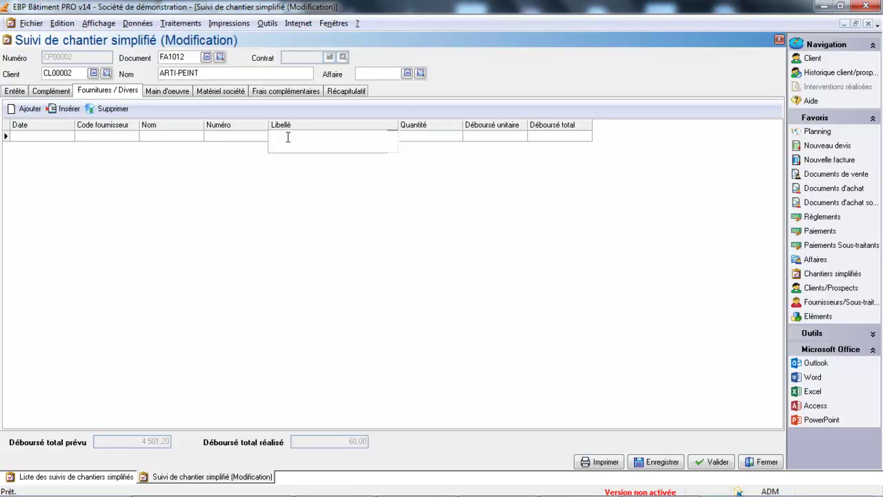
pyautogui.click(206, 57)
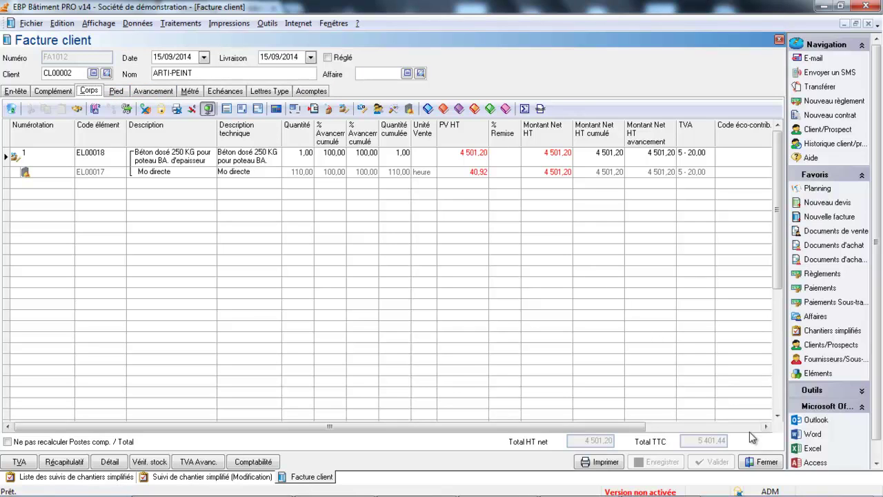
pyautogui.click(763, 462)
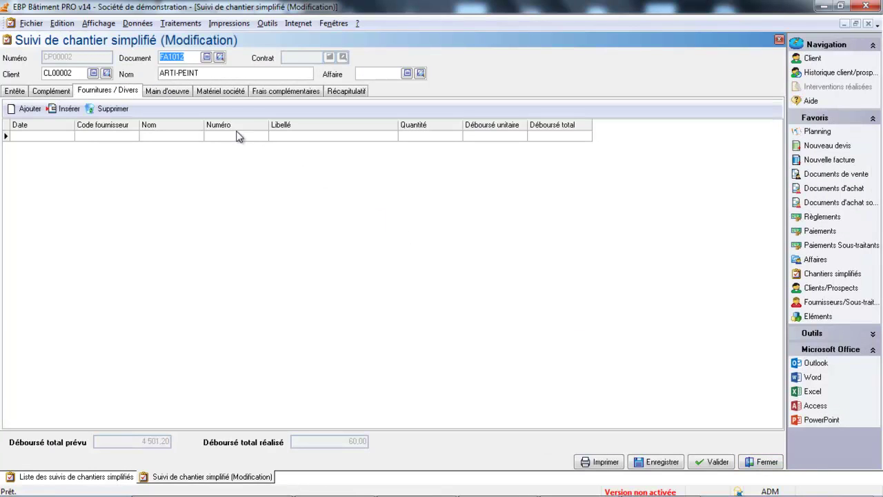
# Step: Label the new supplies line "Béton" and set its quantity to 300
pyautogui.click(306, 138)
pyautogui.write('B')
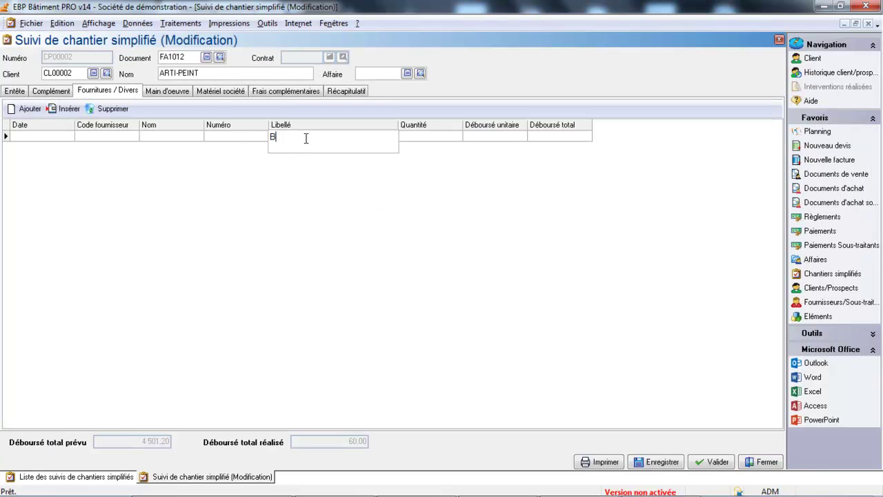
pyautogui.write('éton')
pyautogui.press('Return')
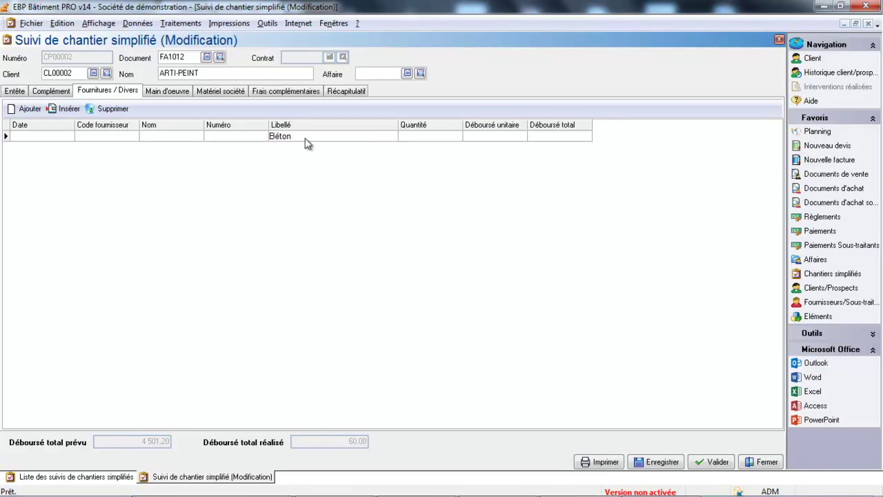
pyautogui.click(433, 136)
pyautogui.press('BackSpace')
pyautogui.write('300')
pyautogui.press('Return')
pyautogui.click(494, 136)
pyautogui.click(225, 137)
pyautogui.click(502, 137)
# Step: Examine the rates of element EL00018 through linked invoice FA1012, then close both records without saving
pyautogui.click(211, 60)
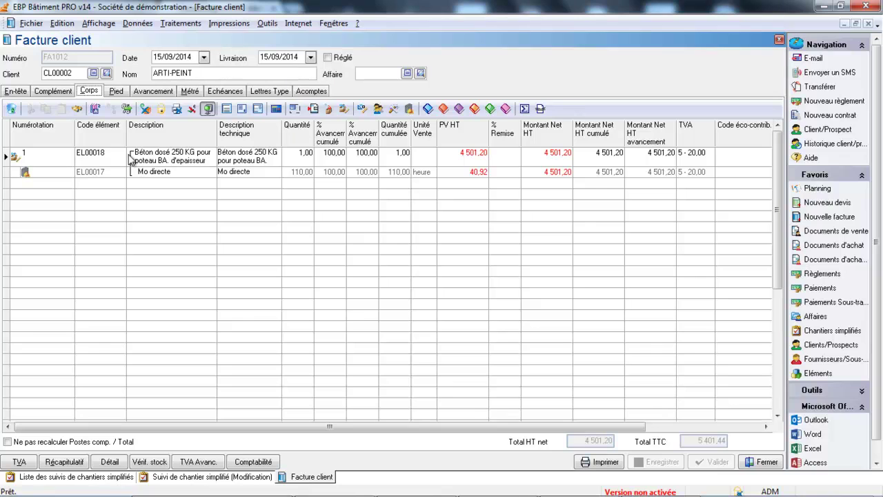
pyautogui.click(97, 159)
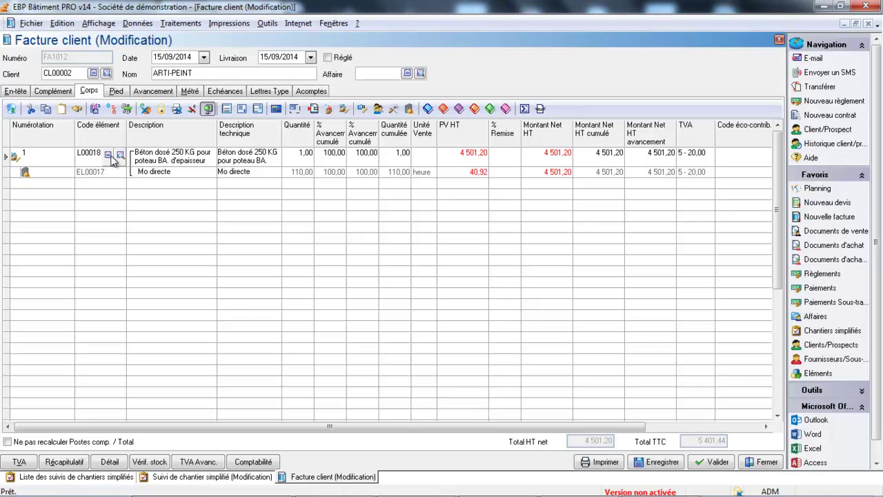
pyautogui.click(108, 155)
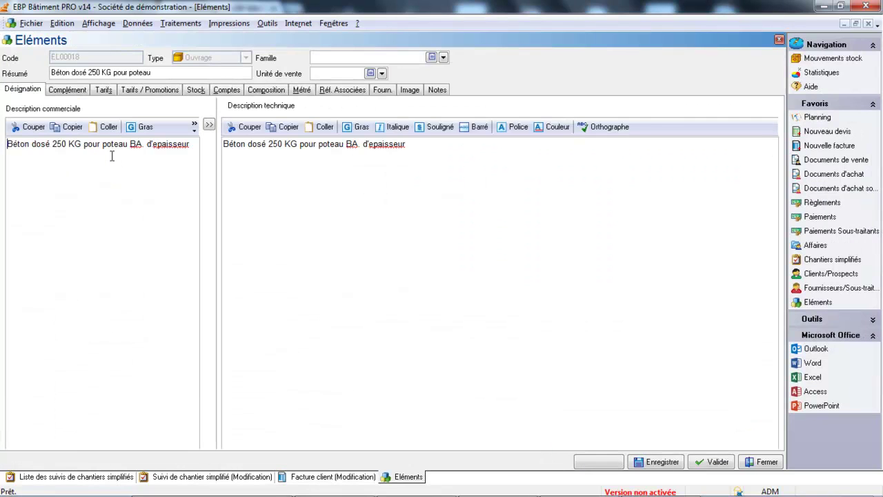
pyautogui.click(104, 89)
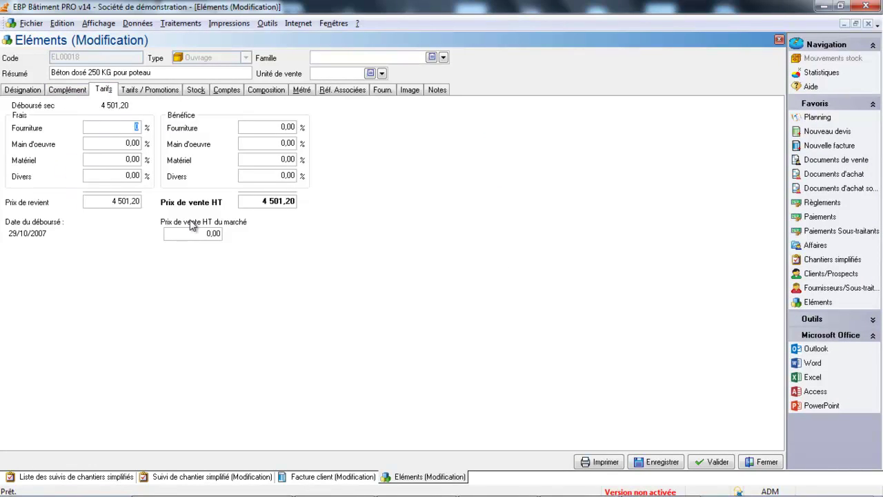
pyautogui.click(766, 463)
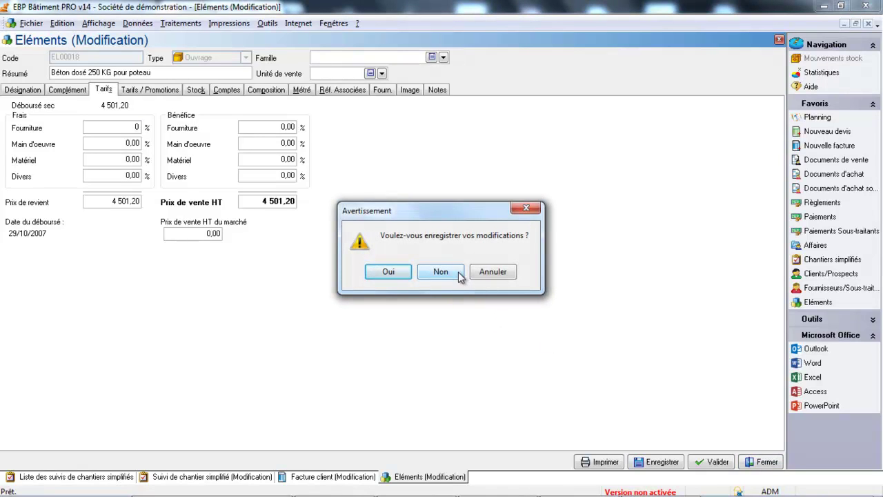
pyautogui.click(458, 272)
pyautogui.click(763, 464)
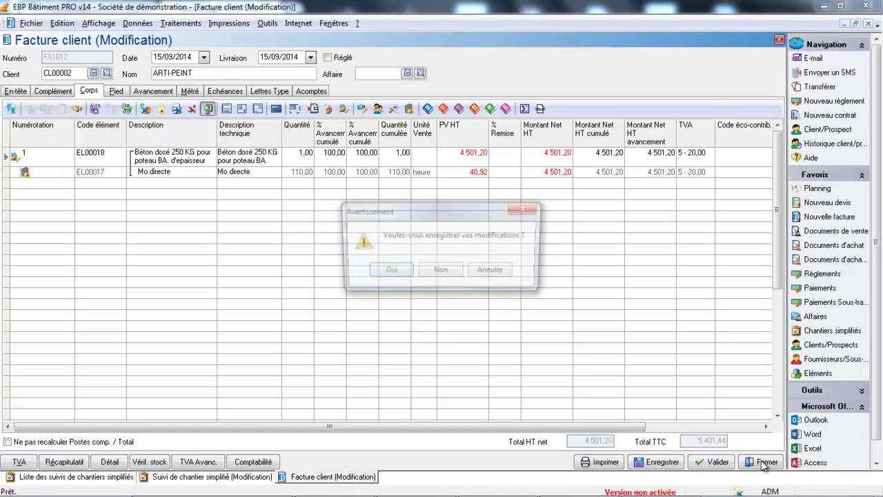
pyautogui.click(442, 270)
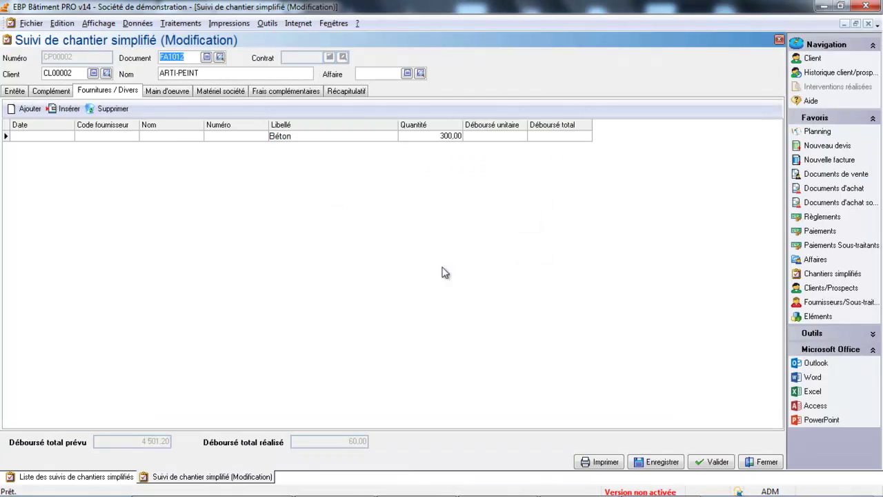
# Step: Set the unit cost (Déboursé unitaire) of the "Béton" supplies line to 500
pyautogui.click(499, 136)
pyautogui.write('500')
pyautogui.press('Return')
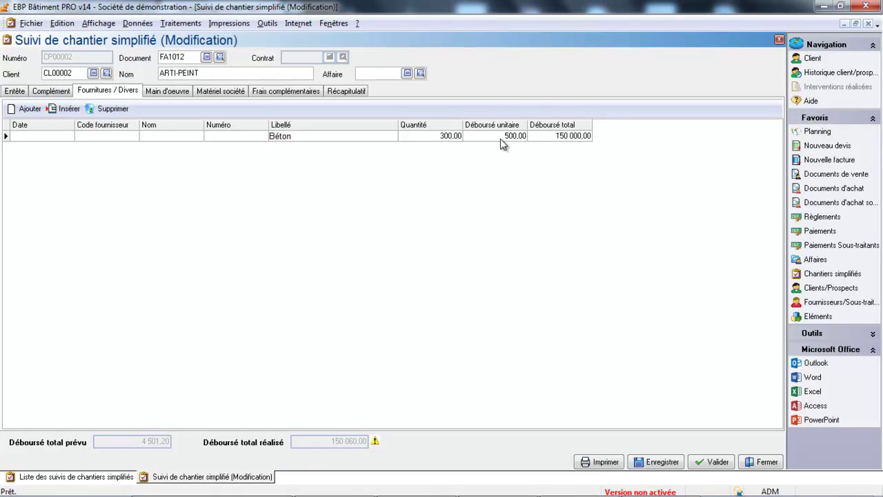
# Step: Set the unit cost (Déboursé unitaire) of the "Béton" supplies line to 10
pyautogui.click(502, 138)
pyautogui.press('BackSpace')
pyautogui.press('Return')
# Step: Review the planned, actual and gain totals in the follow-up's summary (Récapitulatif), cross-checking them against the supplies line
pyautogui.click(339, 93)
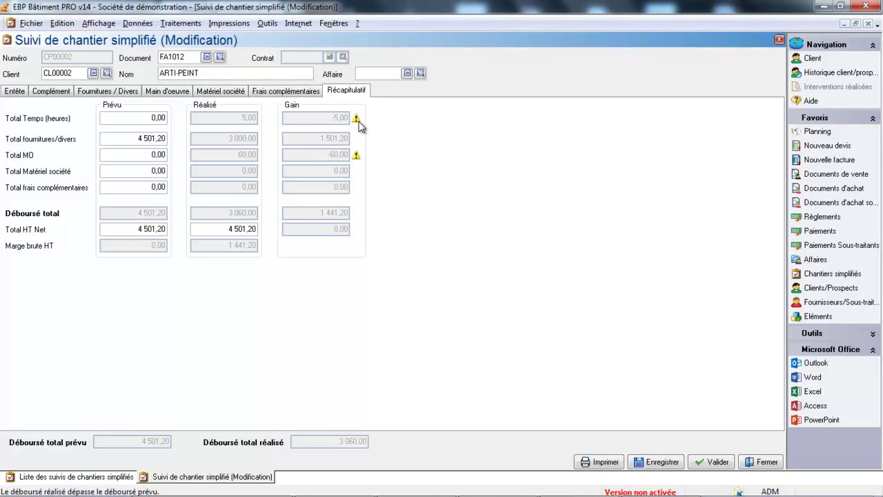
pyautogui.moveTo(359, 123)
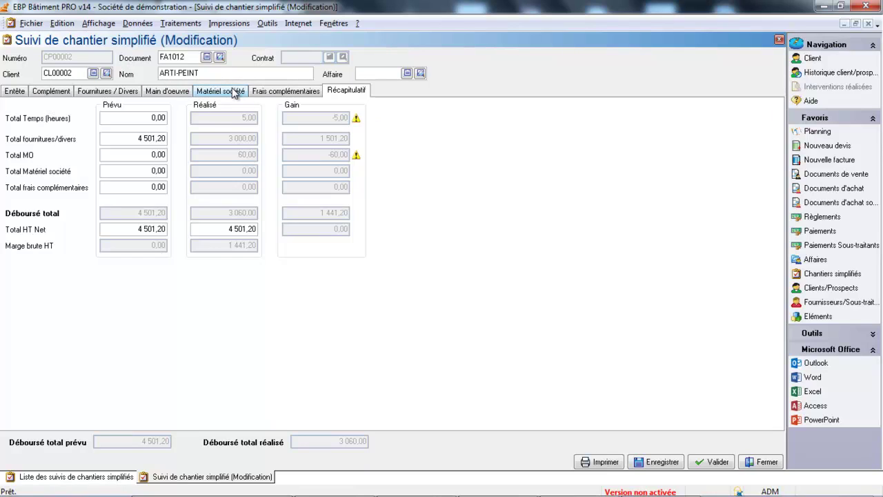
pyautogui.click(232, 90)
pyautogui.click(189, 90)
pyautogui.click(108, 94)
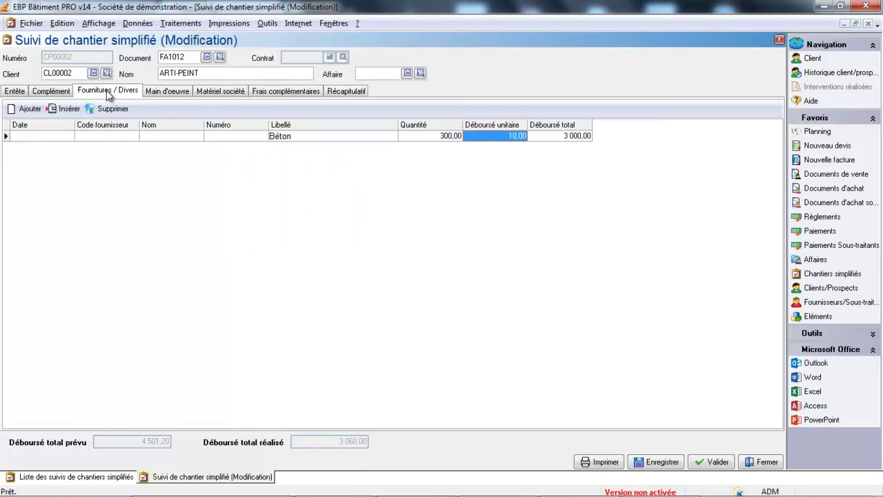
pyautogui.click(351, 91)
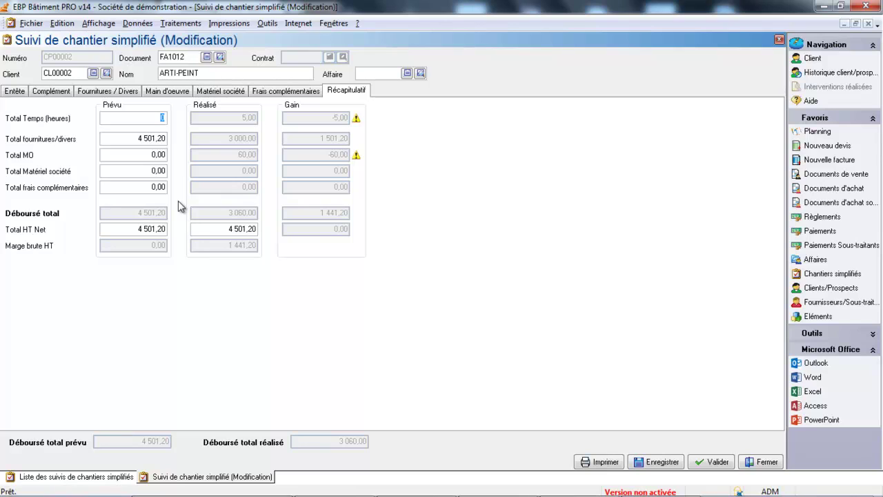
# Step: Save the follow-up and preview its printout with the Liste model, then close the preview and the record
pyautogui.click(604, 462)
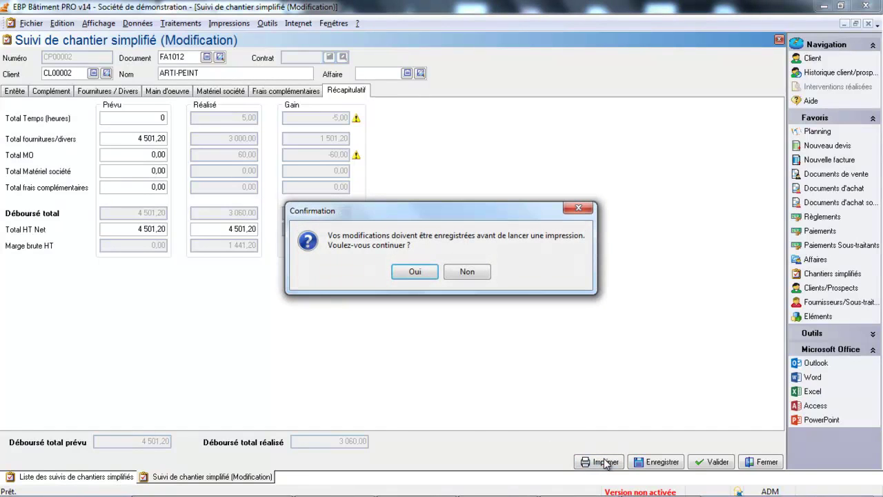
pyautogui.click(397, 275)
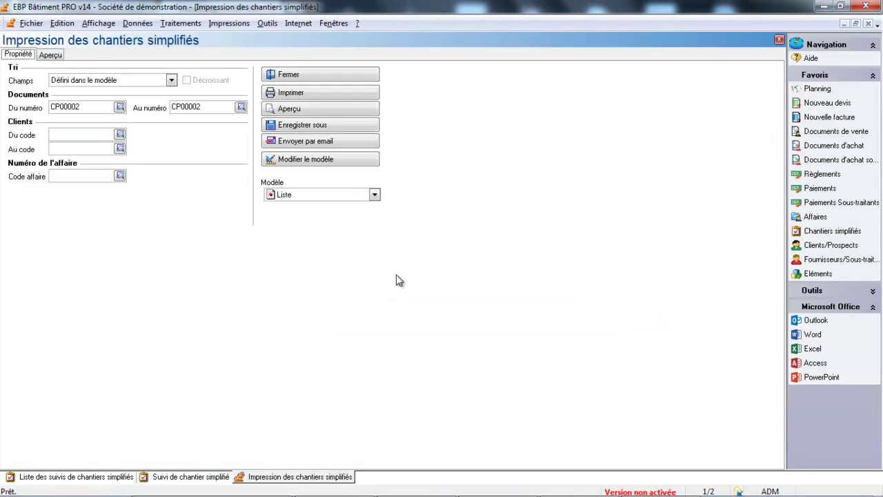
pyautogui.click(375, 196)
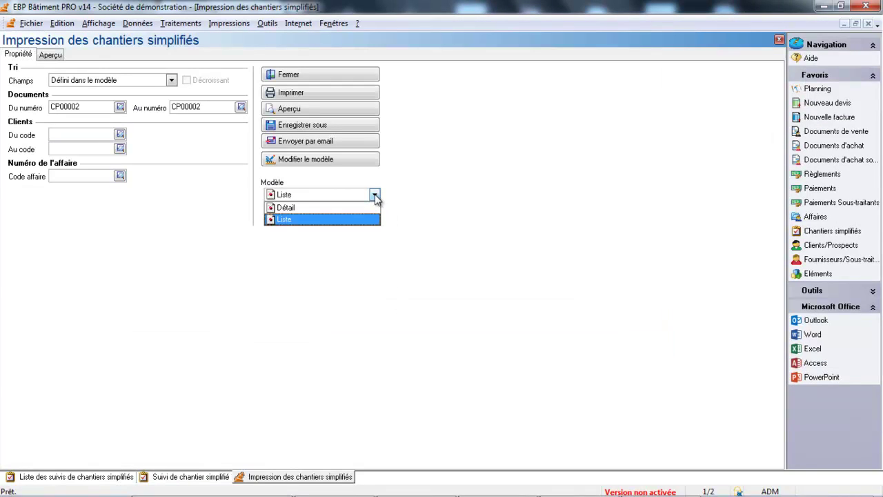
pyautogui.click(345, 219)
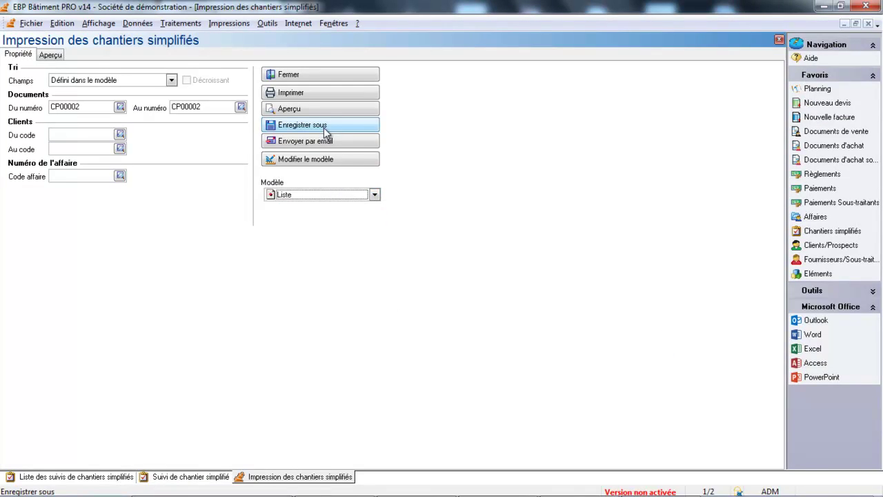
pyautogui.click(309, 111)
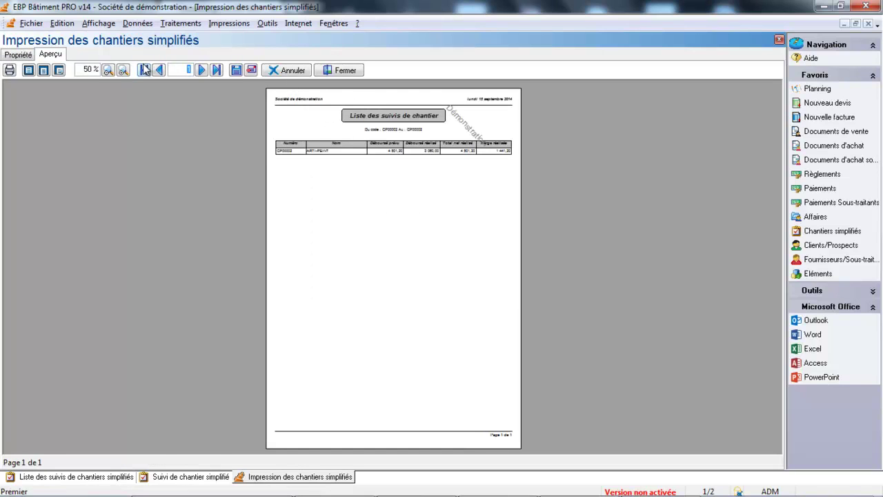
pyautogui.click(122, 71)
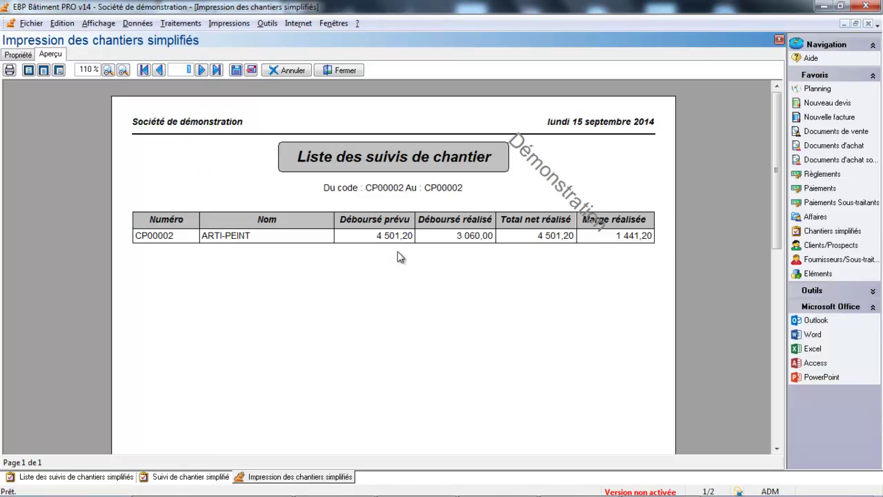
pyautogui.click(348, 70)
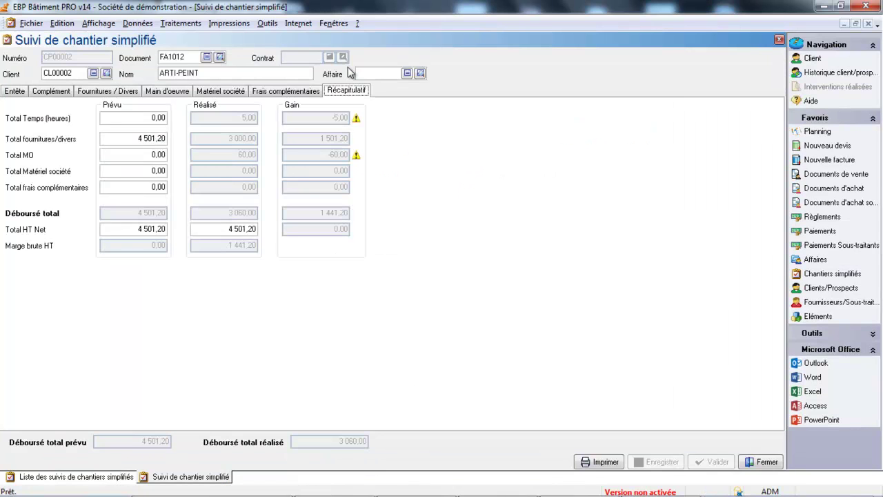
pyautogui.click(768, 462)
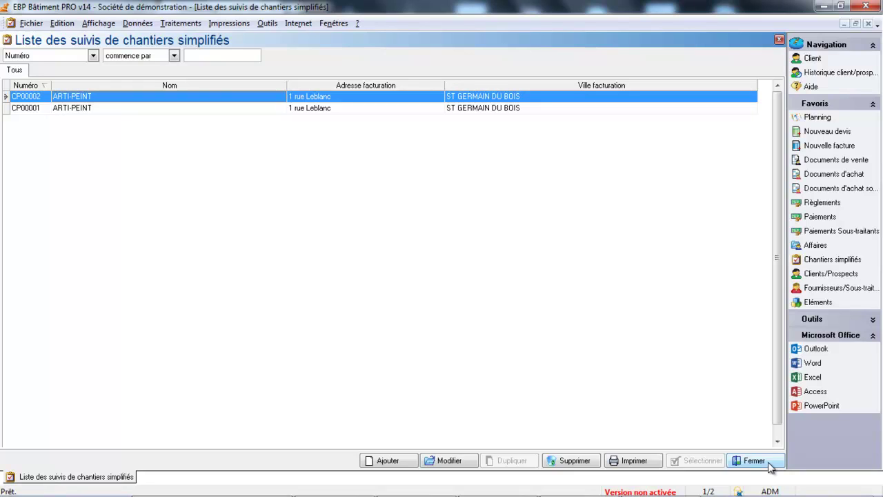
# Step: Create a new detailed site follow-up (Suivi de chantier détaillé) and link it to invoice FA1012
pyautogui.click(183, 25)
pyautogui.moveTo(188, 108)
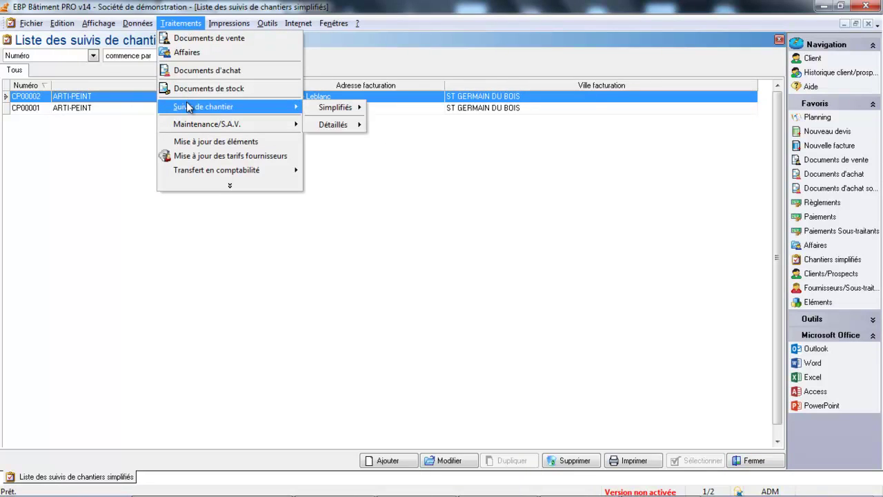
pyautogui.moveTo(329, 130)
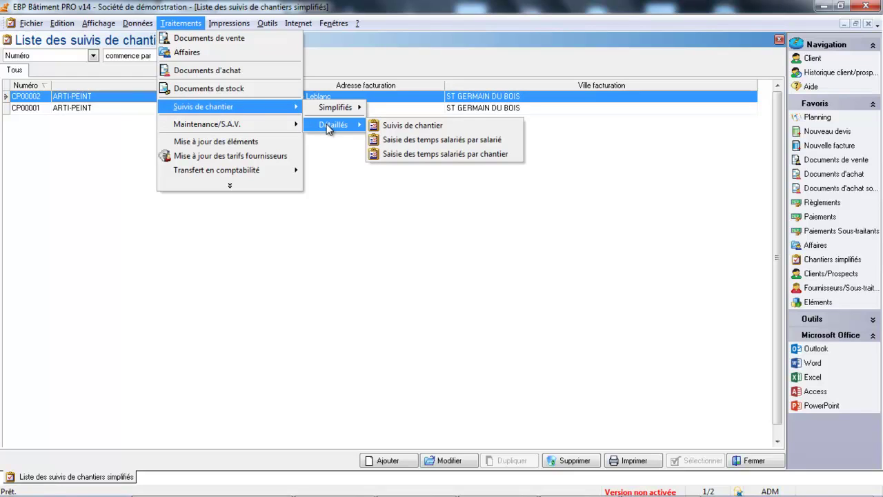
pyautogui.click(400, 129)
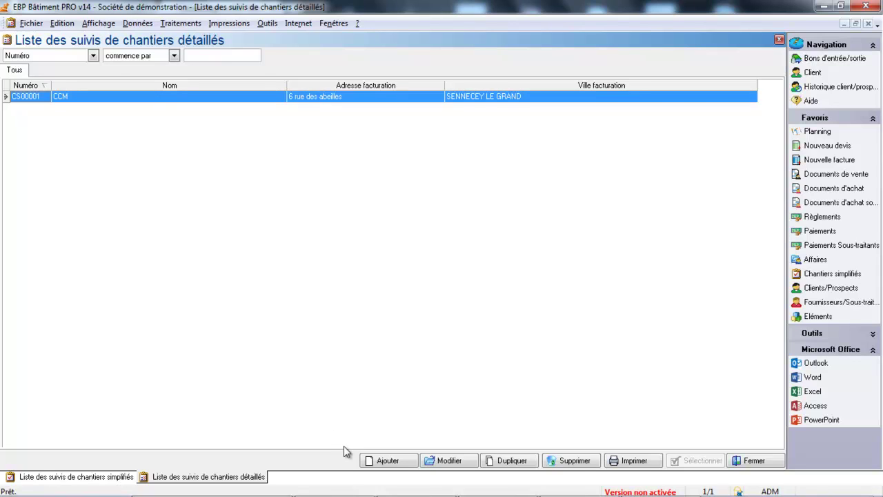
pyautogui.click(374, 461)
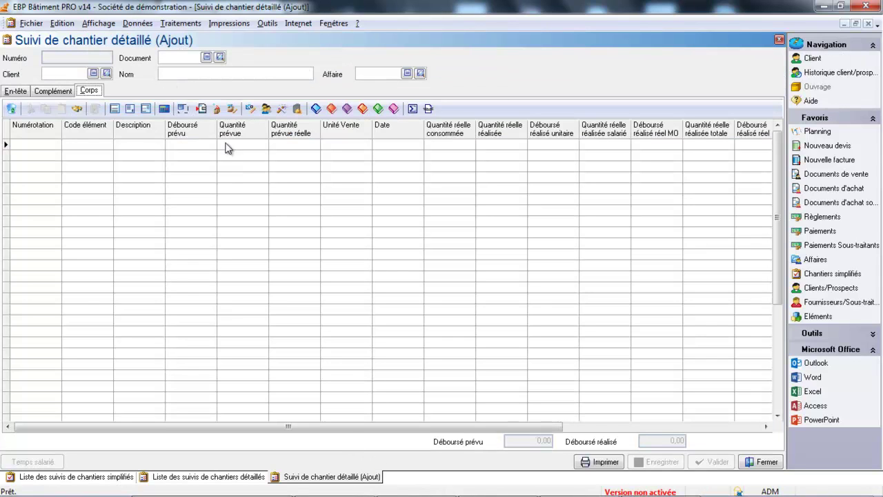
pyautogui.click(220, 58)
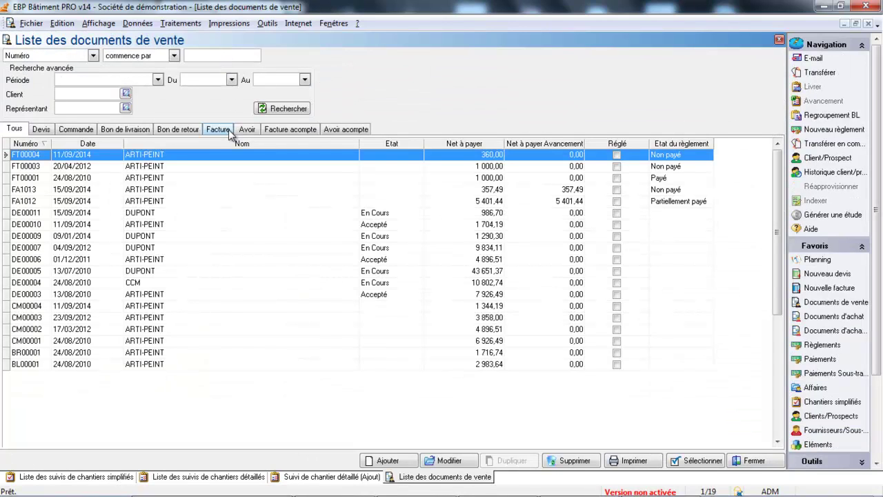
pyautogui.click(228, 129)
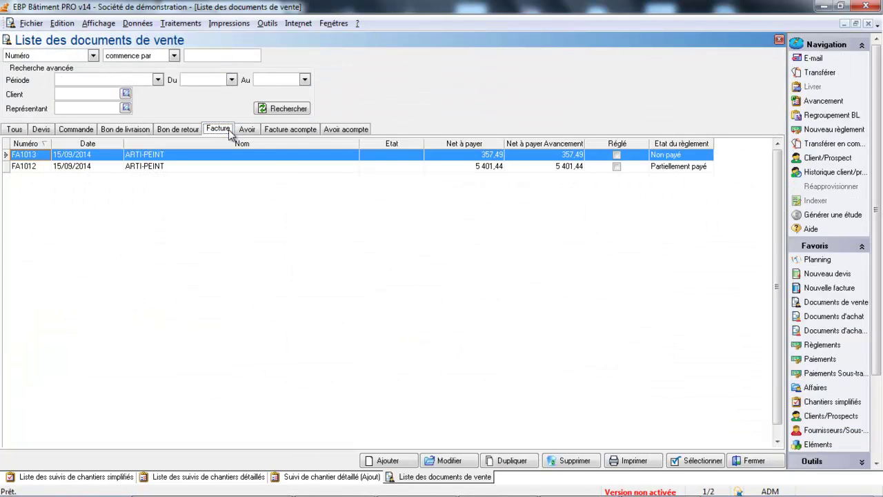
pyautogui.doubleClick(202, 165)
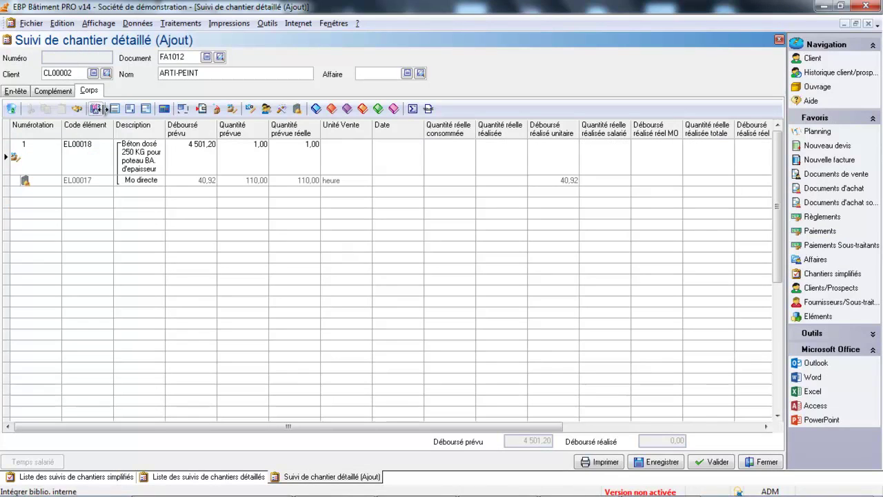
# Step: Set the planned quantity (Quantité prévue) of element EL00018 to 2
pyautogui.click(240, 155)
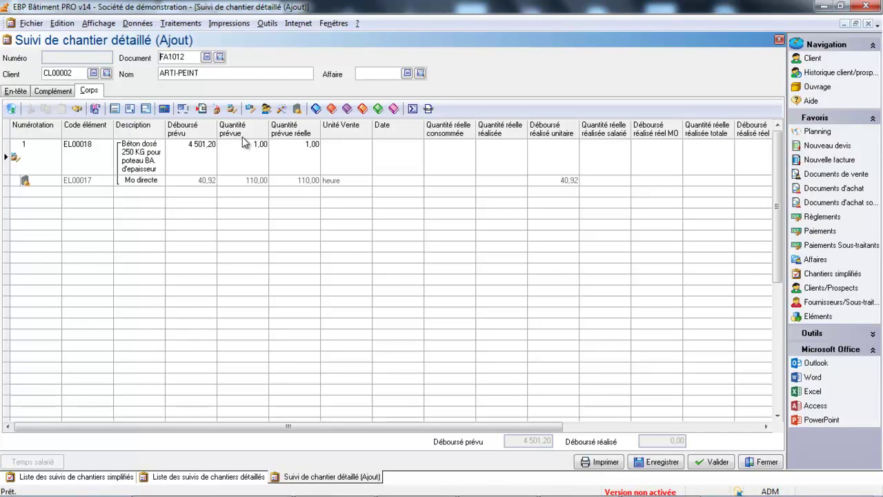
pyautogui.click(248, 153)
pyautogui.click(294, 144)
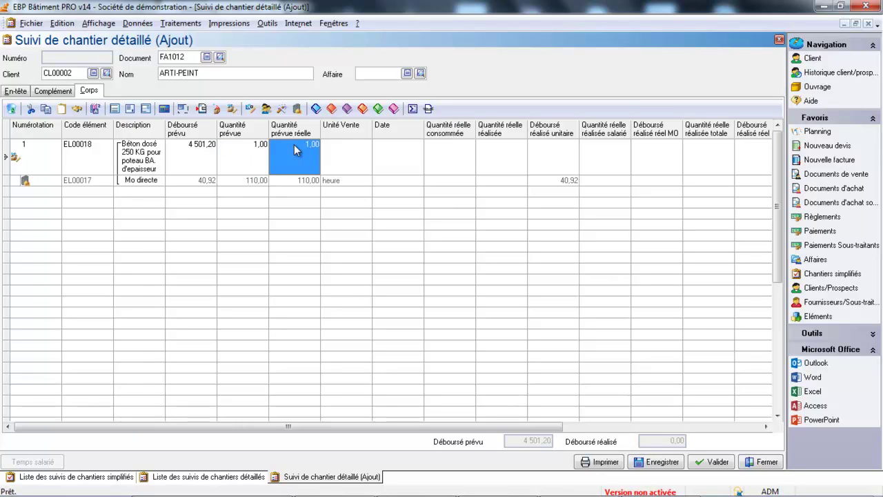
pyautogui.doubleClick(258, 148)
pyautogui.press('BackSpace')
pyautogui.write('2')
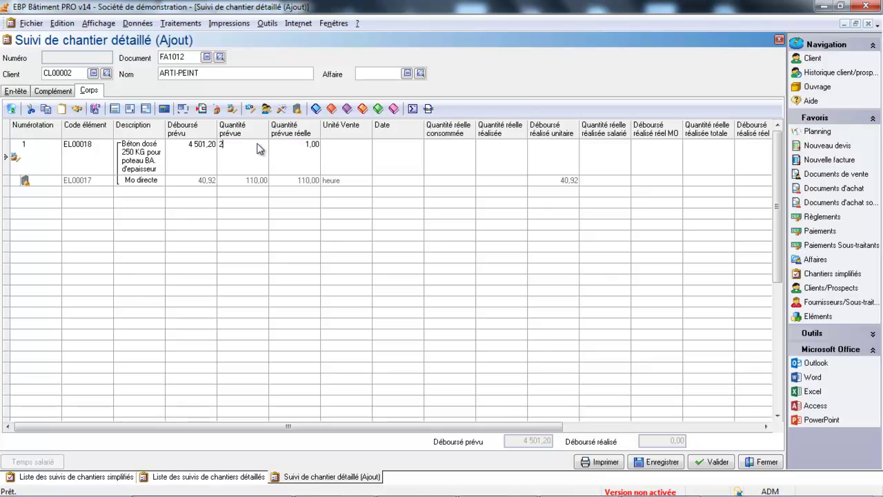
pyautogui.press('Return')
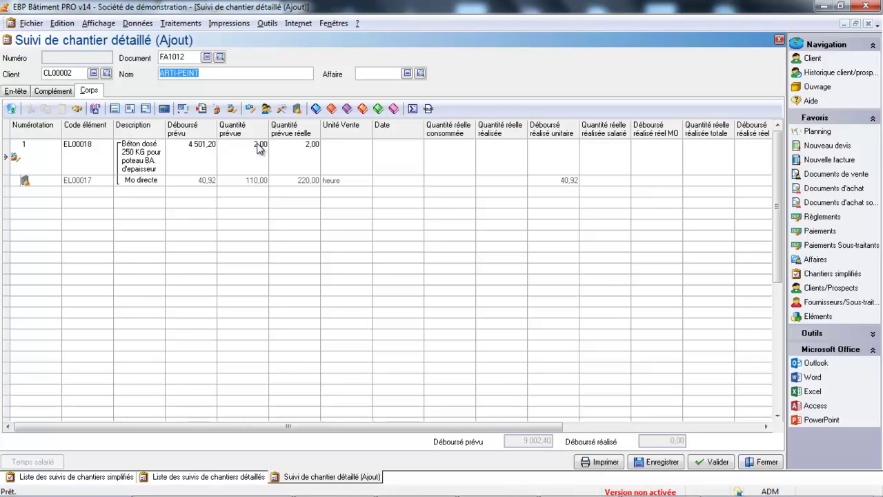
# Step: Set the planned quantity of the "Mo directe" line EL00017 to 150 and save the detailed follow-up
pyautogui.click(240, 180)
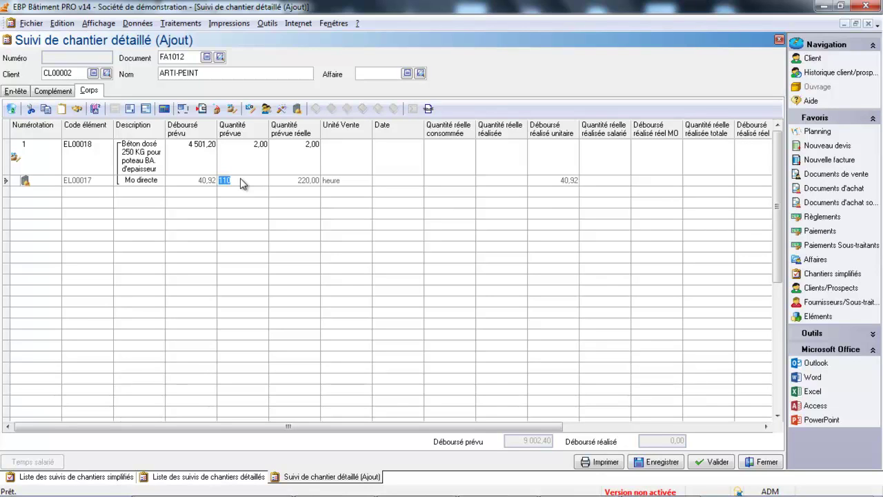
pyautogui.write('150')
pyautogui.press('Return')
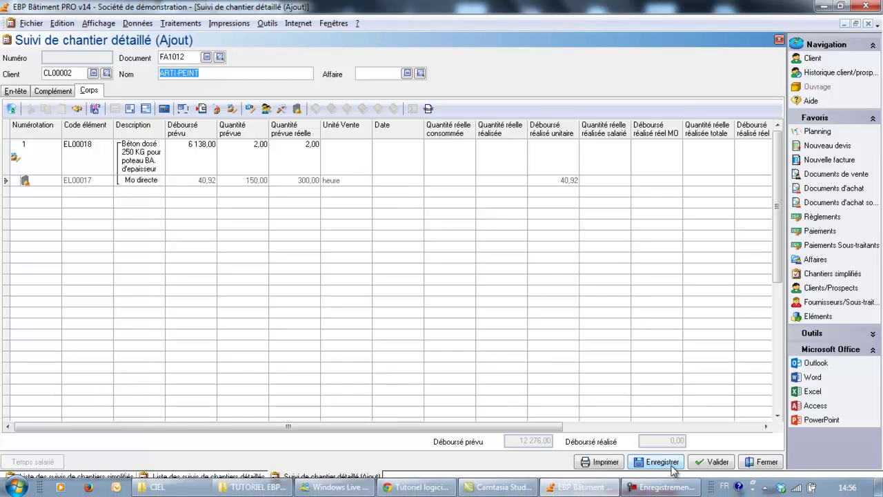
pyautogui.click(661, 461)
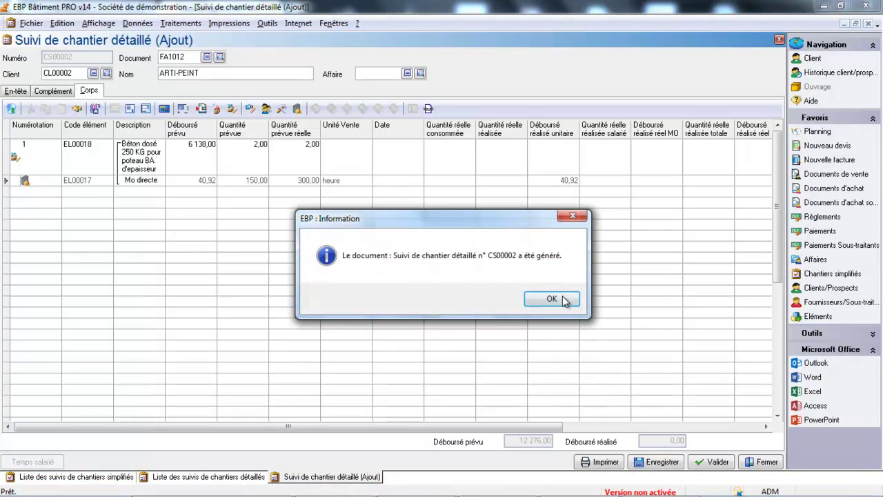
pyautogui.click(552, 300)
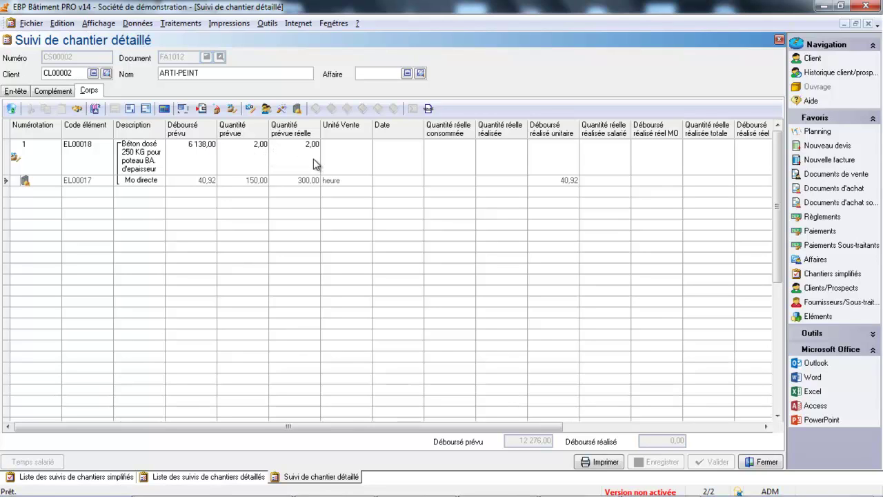
# Step: Select the actual consumed and realised quantity cells of element EL00018, then close the detailed follow-up, accepting to save its changes
pyautogui.click(451, 158)
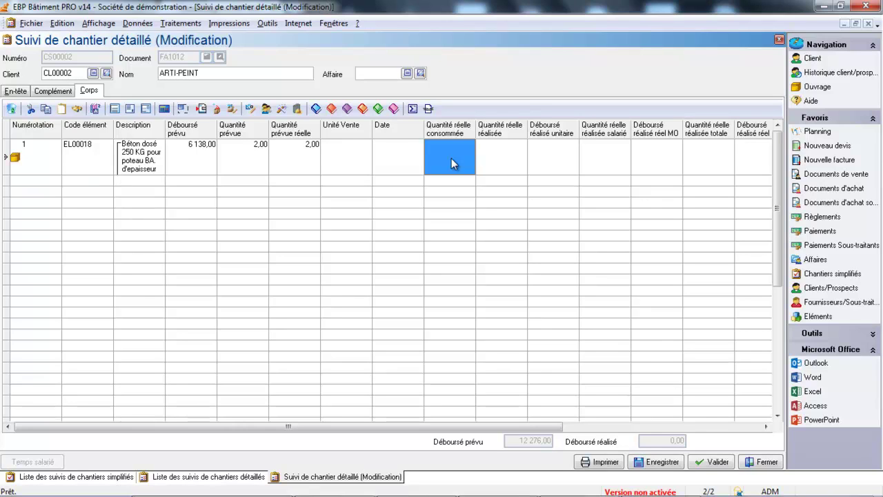
pyautogui.click(509, 160)
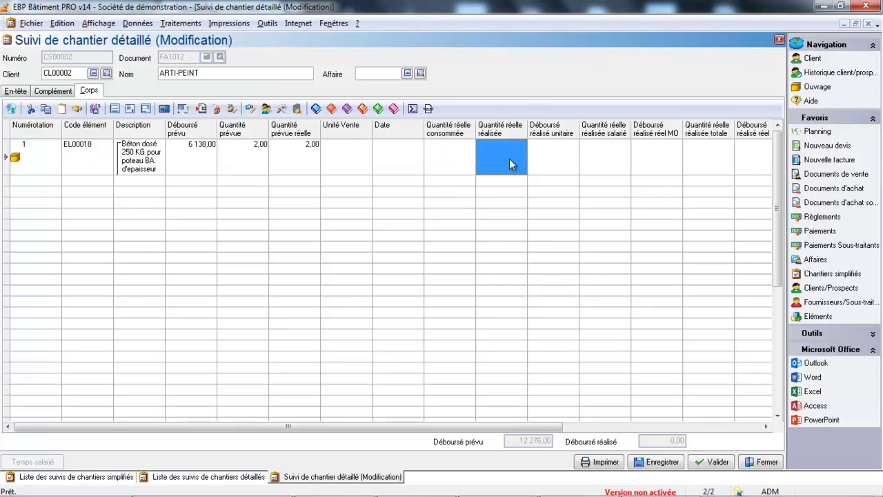
pyautogui.click(451, 158)
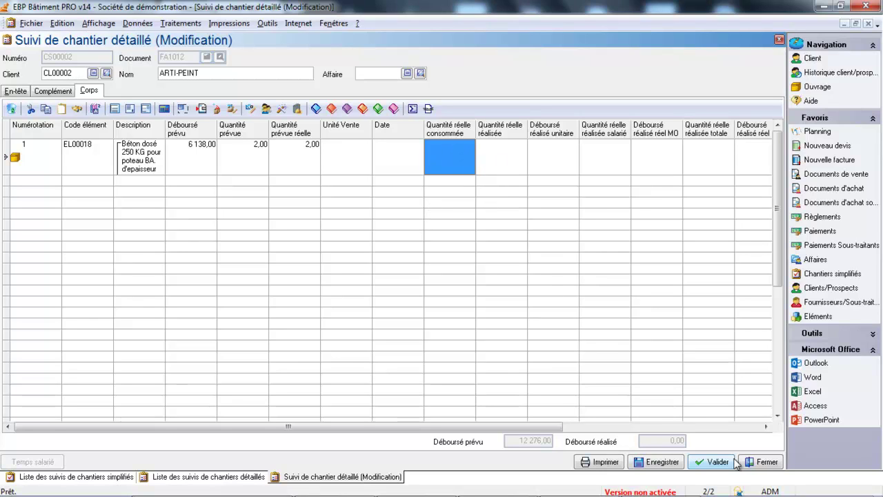
pyautogui.click(763, 461)
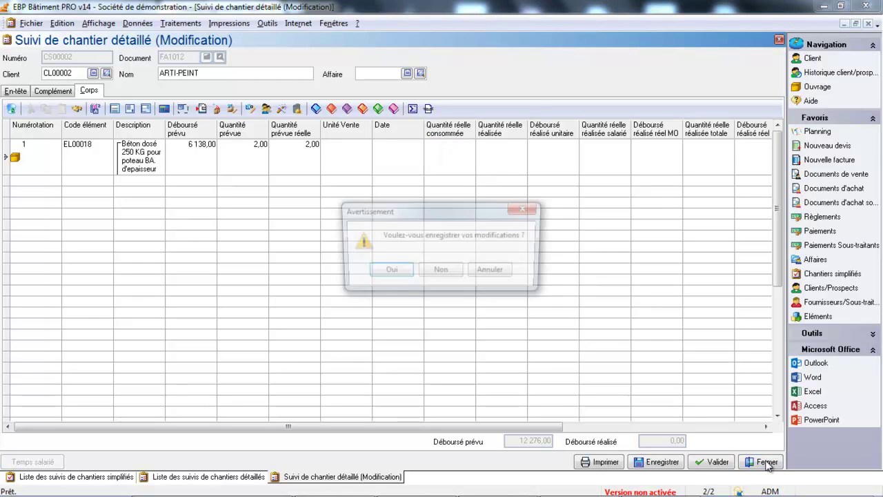
pyautogui.click(407, 271)
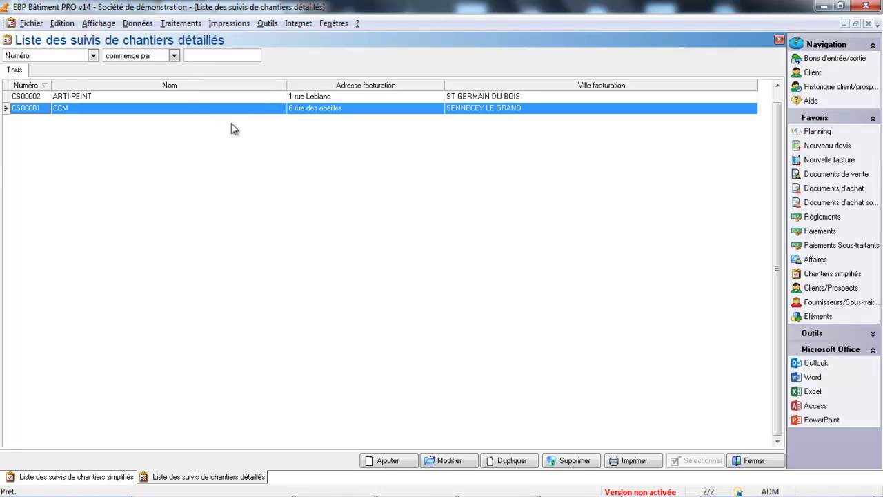
# Step: Open the employee time entry by site for detailed follow-ups (Saisie des temps salariés par chantier) and choose follow-up CS00002
pyautogui.click(178, 23)
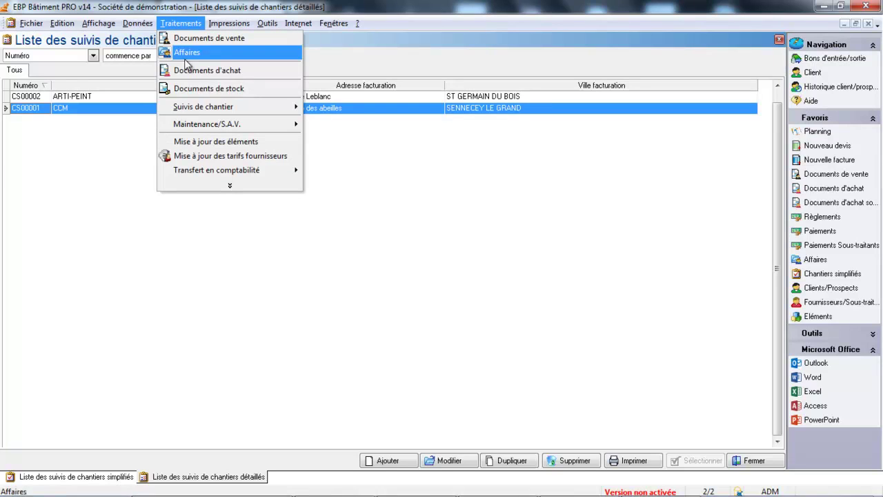
pyautogui.moveTo(268, 107)
pyautogui.moveTo(331, 123)
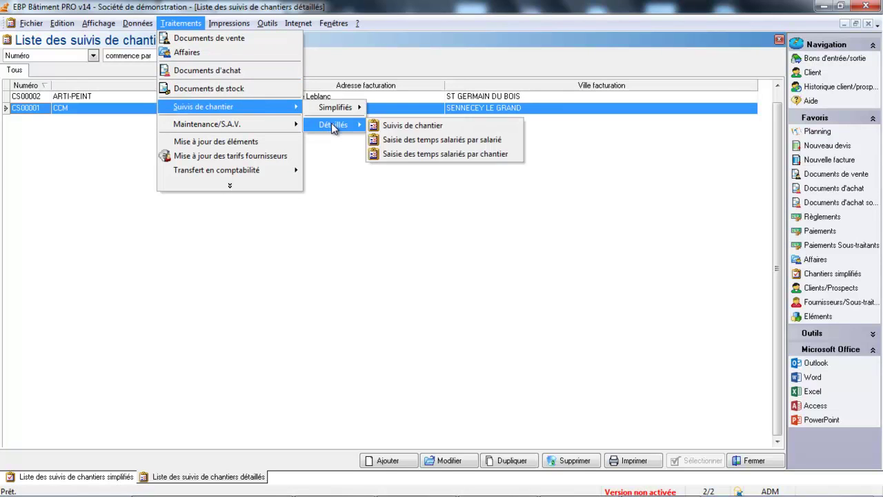
pyautogui.click(395, 159)
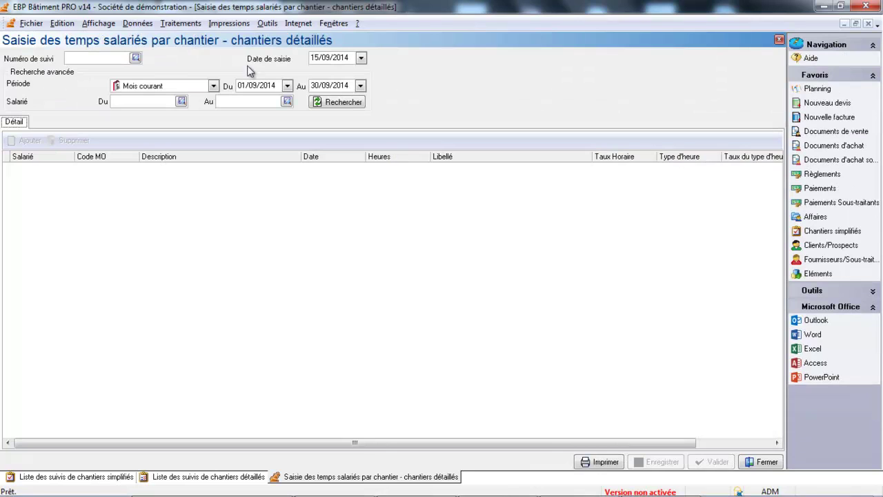
pyautogui.click(137, 58)
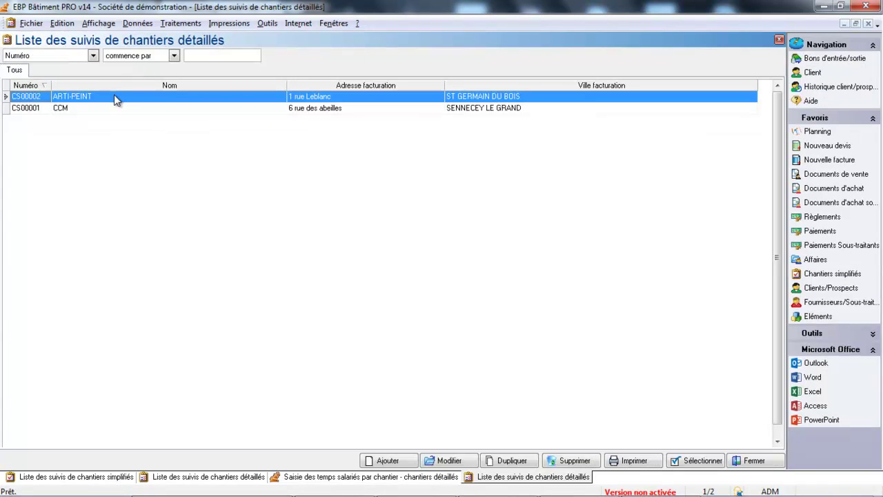
pyautogui.doubleClick(114, 97)
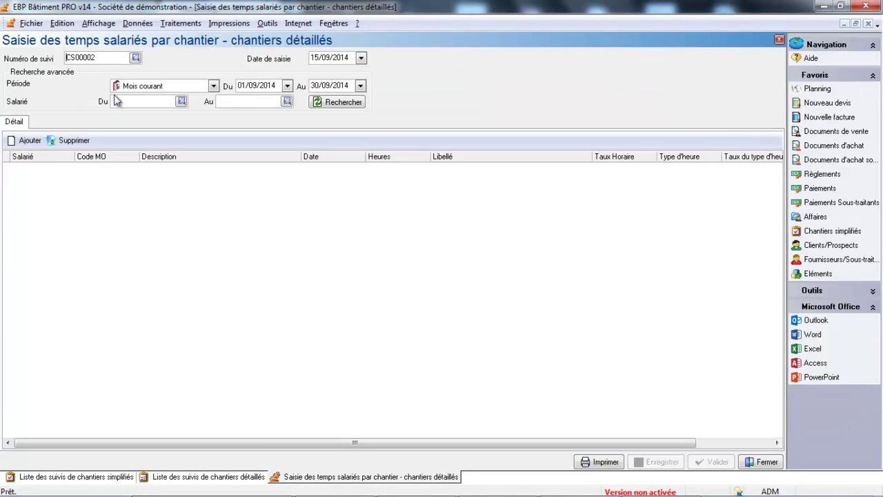
# Step: Set the employee (Salarié) range of the time entry from the first to the last employee in the personnel list
pyautogui.click(181, 102)
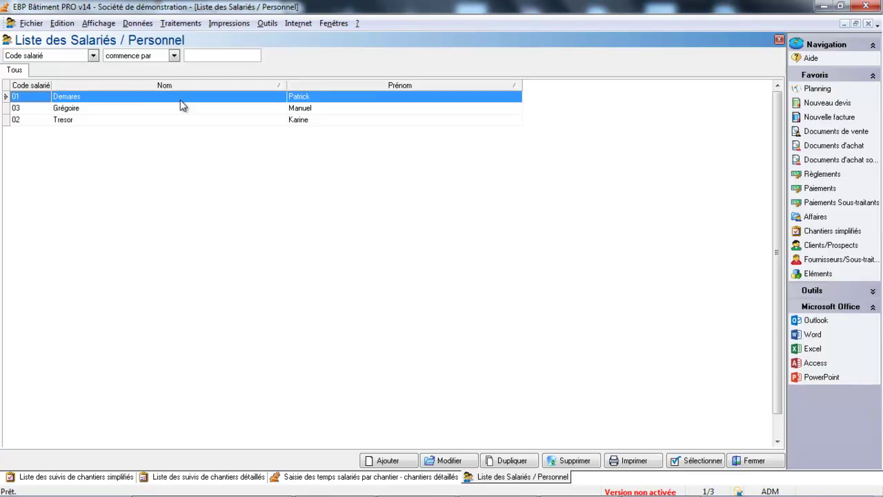
pyautogui.doubleClick(83, 97)
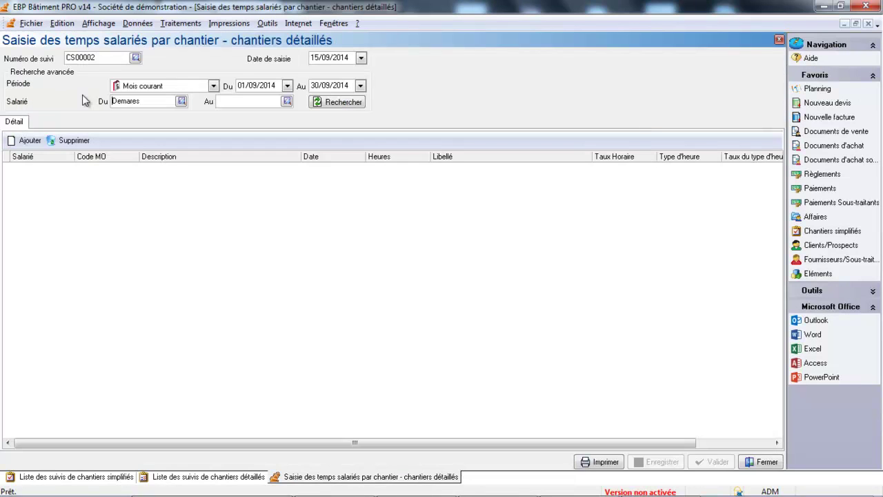
pyautogui.click(286, 101)
pyautogui.click(251, 120)
pyautogui.doubleClick(251, 122)
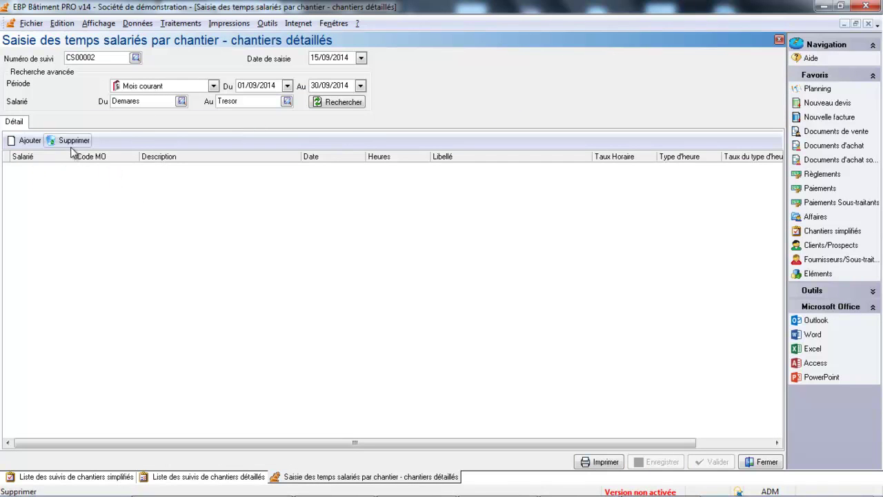
# Step: Add a time entry line for CS00002 and assign it the labour element EL00006 "MO Peinture"
pyautogui.click(29, 140)
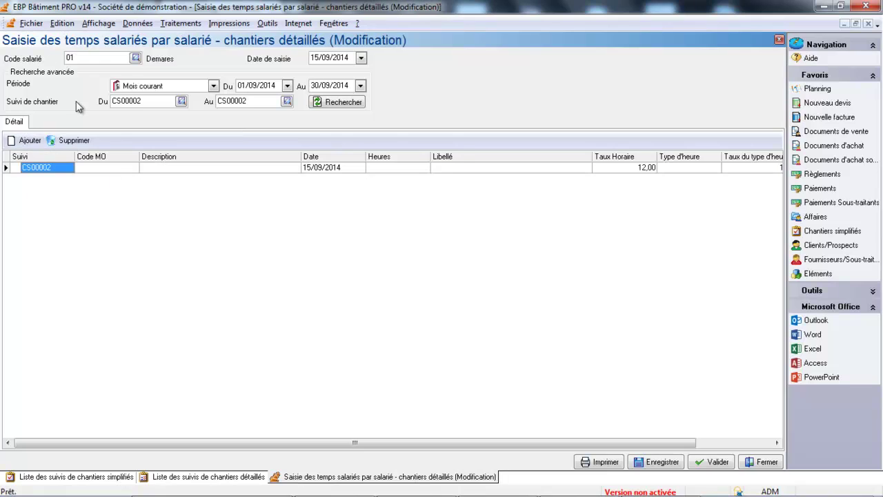
pyautogui.click(115, 167)
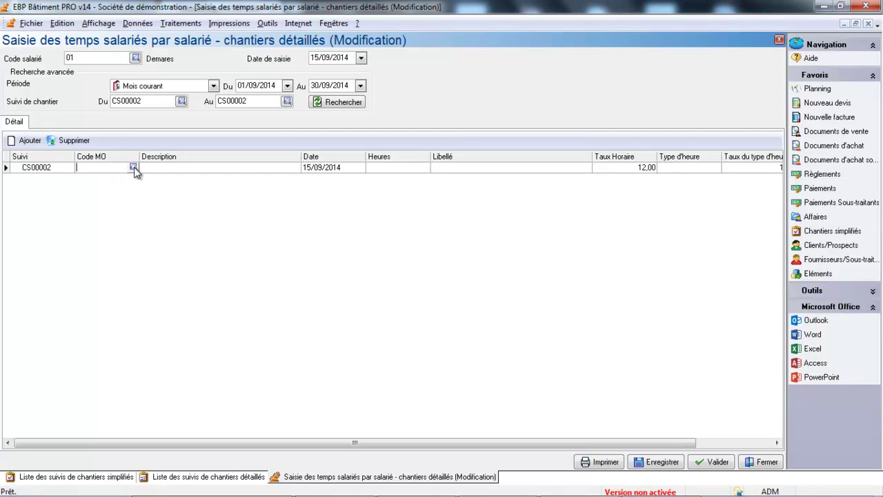
pyautogui.click(134, 167)
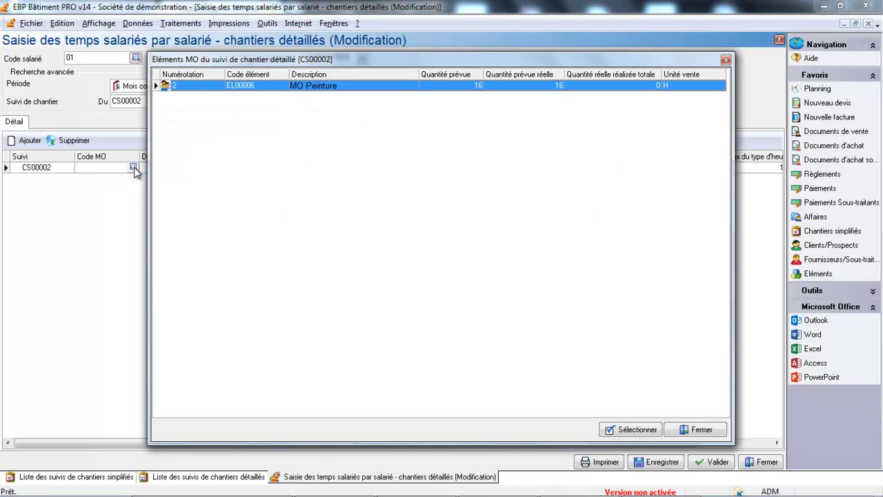
pyautogui.doubleClick(271, 87)
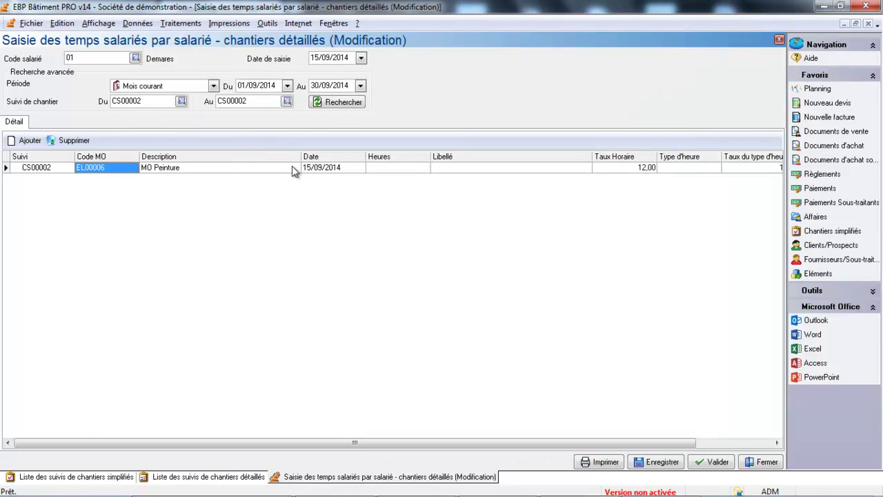
# Step: Set the time line's hours (Heures) to 14 and its label (Libellé) to "Peinture chambre et cuisine"
pyautogui.click(381, 170)
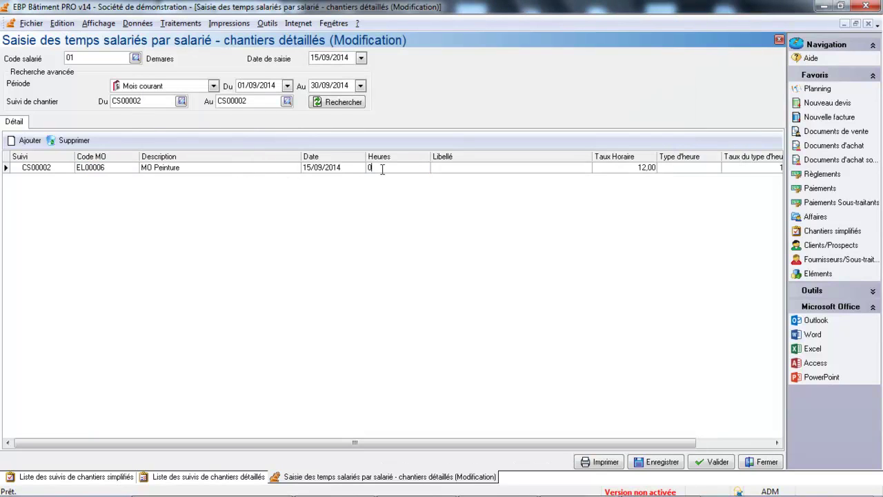
pyautogui.moveTo(382, 170); pyautogui.dragTo(324, 159)
pyautogui.write('14')
pyautogui.press('Tab')
pyautogui.click(445, 170)
pyautogui.write('Peinture chambre et')
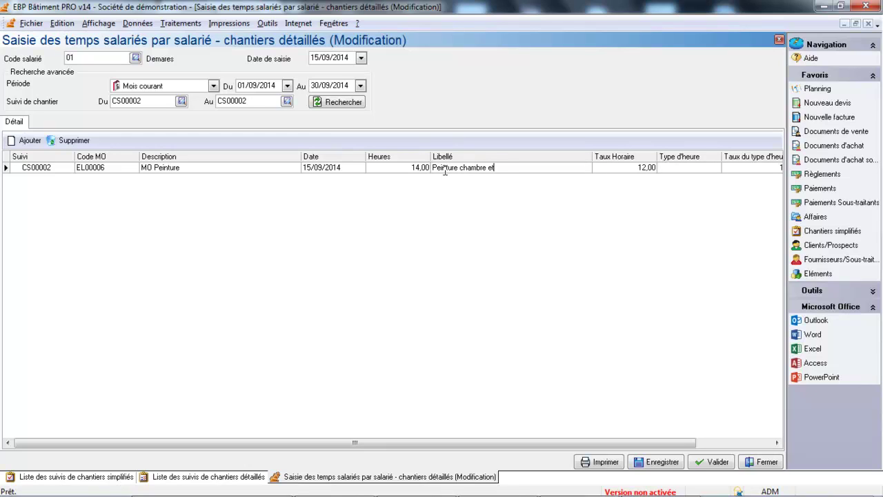
pyautogui.write(' cuisine')
pyautogui.press('Tab')
# Step: Set the time line's hour type to "NORMALE - [100%]", save the entry and close the time entry window
pyautogui.click(679, 166)
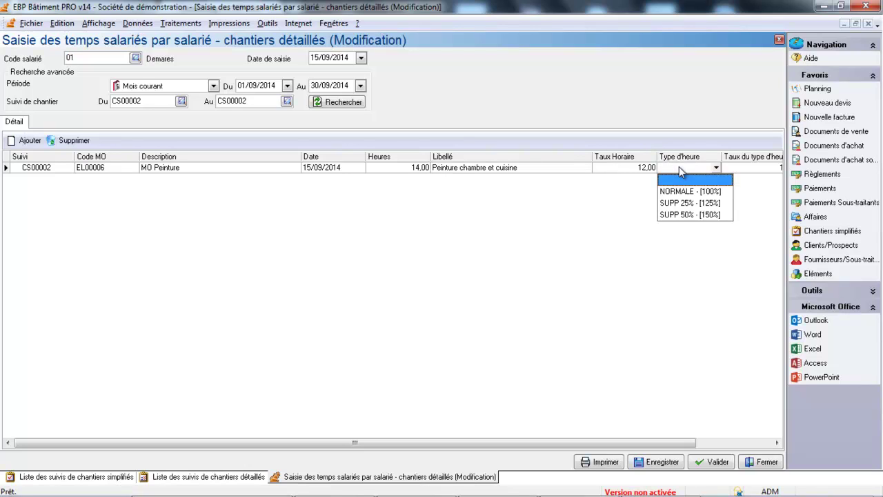
pyautogui.click(686, 190)
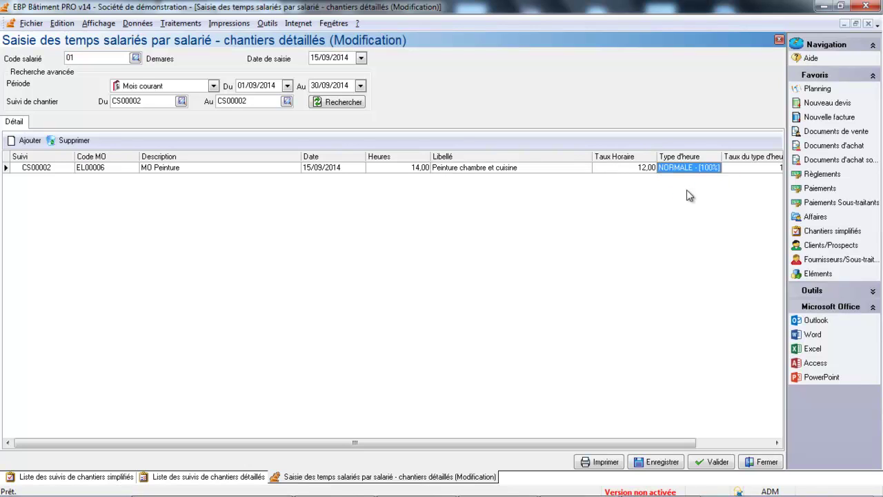
pyautogui.click(659, 462)
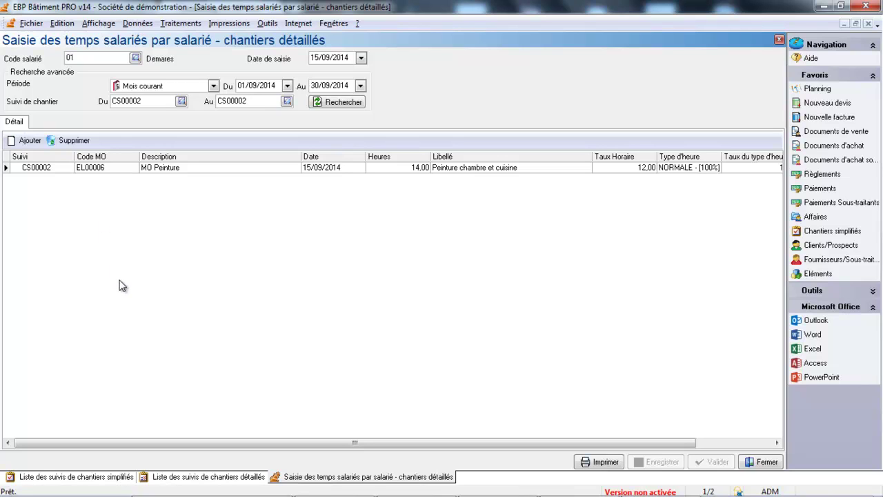
pyautogui.click(759, 460)
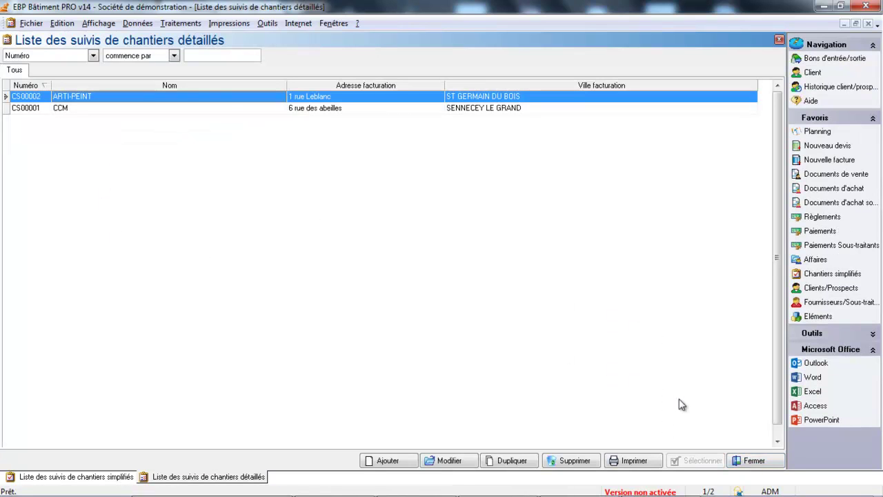
# Step: Open detailed follow-up CS00002 and display its print preview with the Détail model
pyautogui.doubleClick(218, 103)
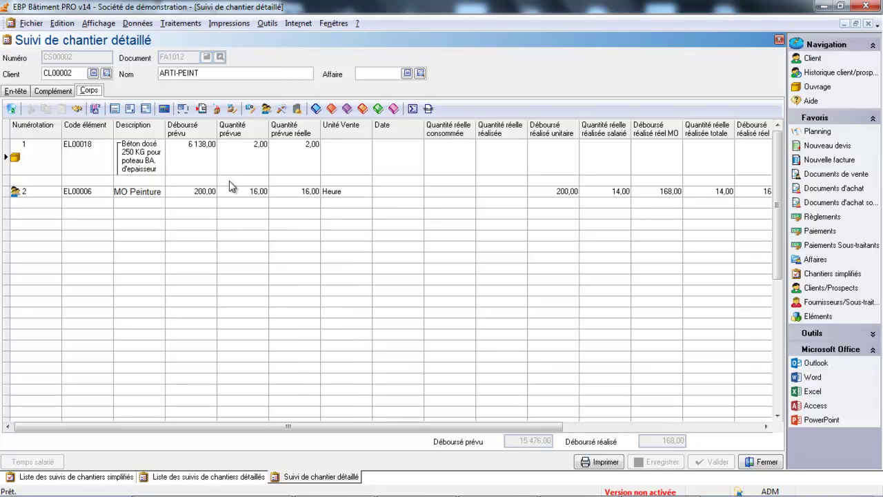
pyautogui.click(602, 461)
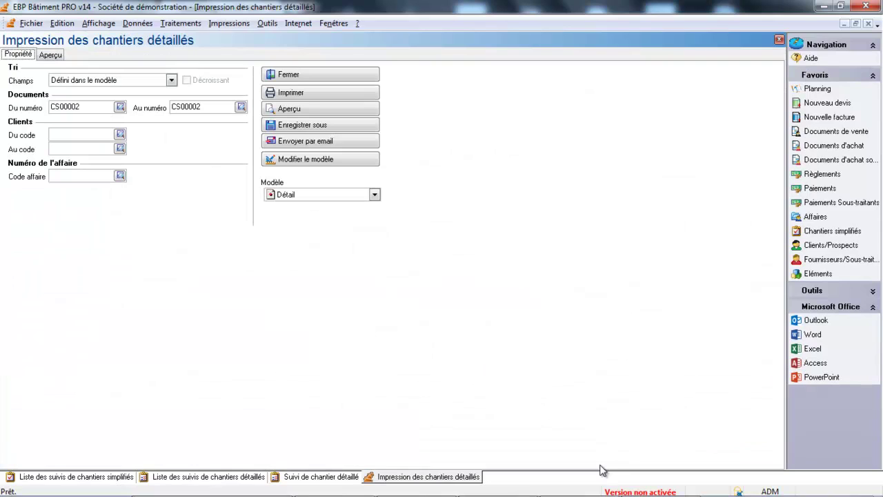
pyautogui.click(374, 195)
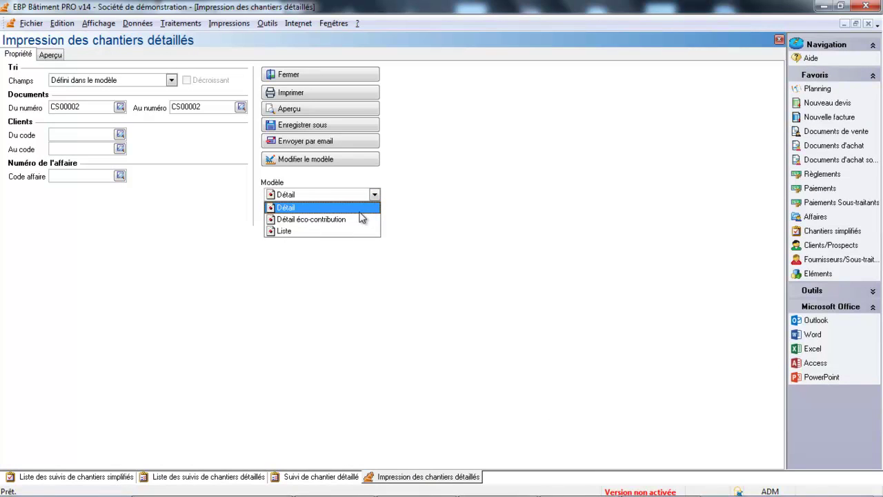
pyautogui.click(348, 207)
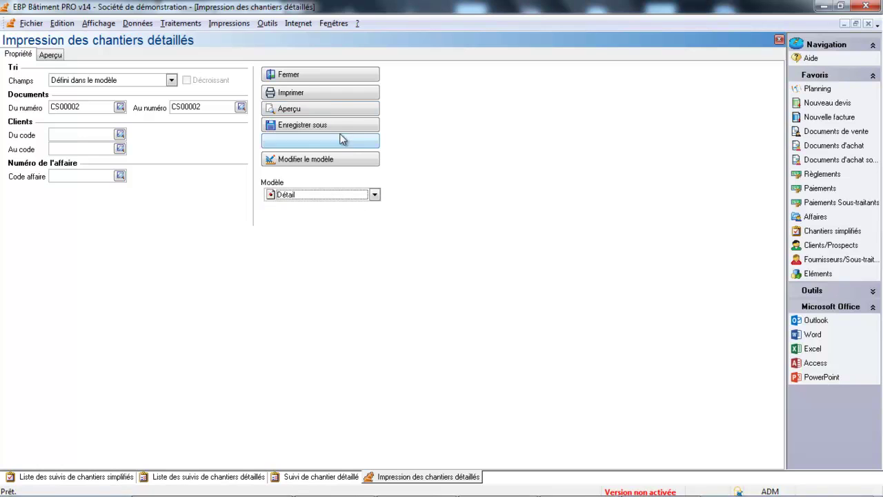
pyautogui.click(330, 109)
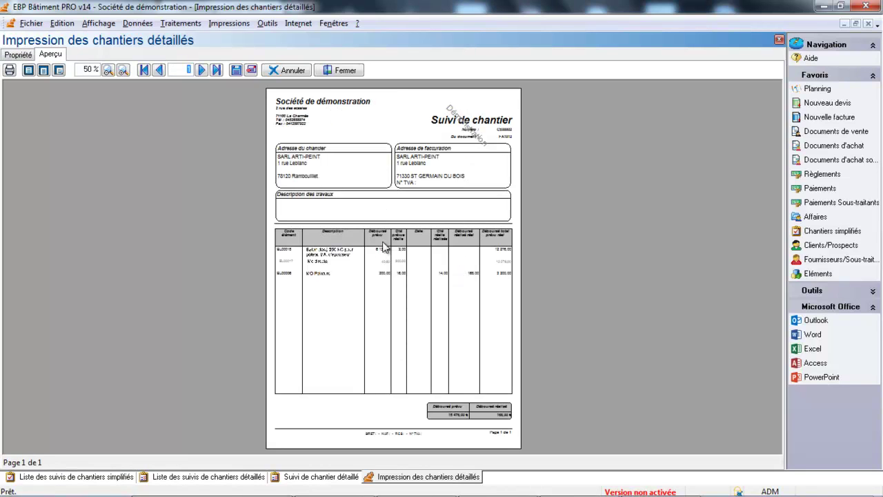
# Step: Examine the enlarged preview's element lines and the planned and realised cost totals, then close the preview
pyautogui.click(123, 70)
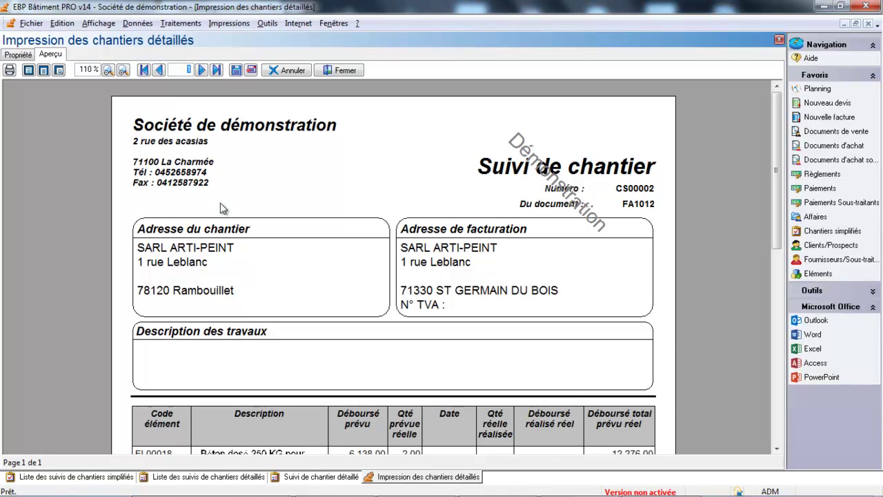
pyautogui.scroll(-5, 779, 124)
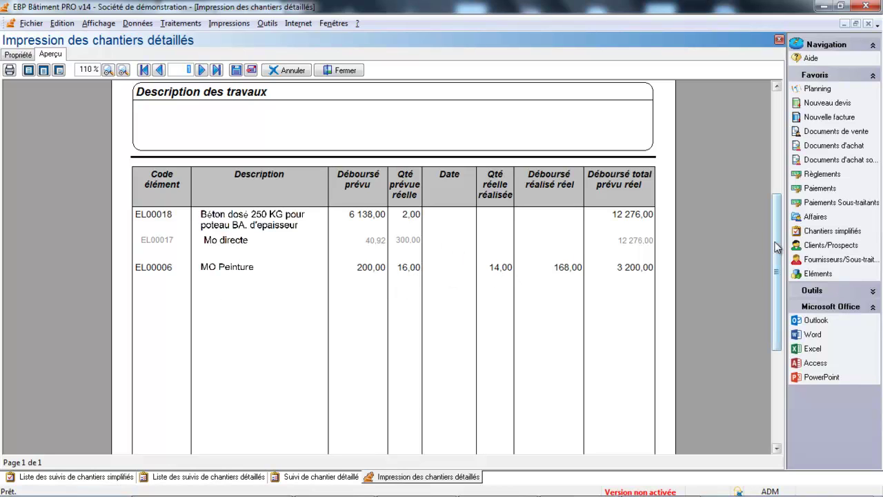
pyautogui.moveTo(777, 247); pyautogui.dragTo(793, 349)
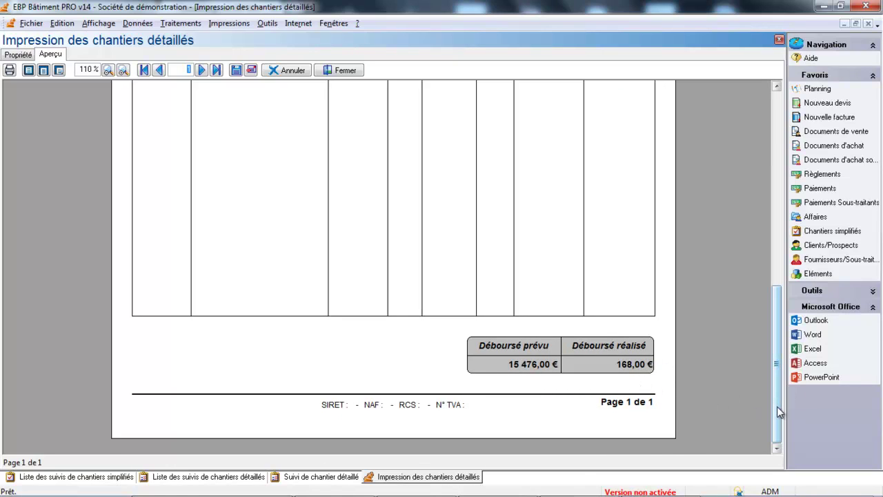
pyautogui.moveTo(777, 407); pyautogui.dragTo(759, 278)
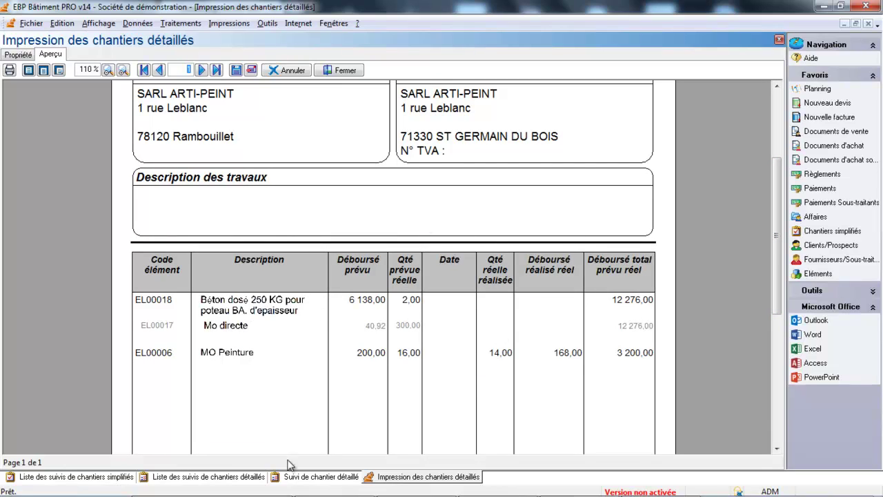
pyautogui.scroll(-1, 777, 258)
pyautogui.moveTo(777, 258); pyautogui.dragTo(825, 347)
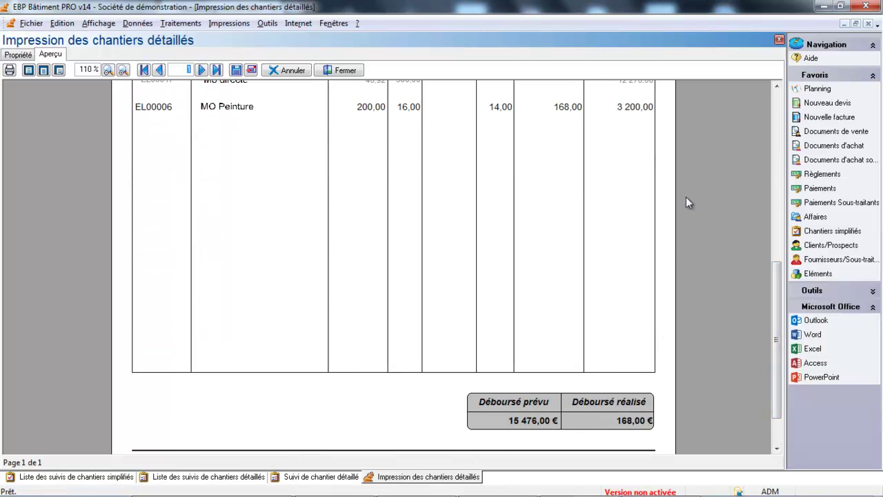
pyautogui.click(356, 71)
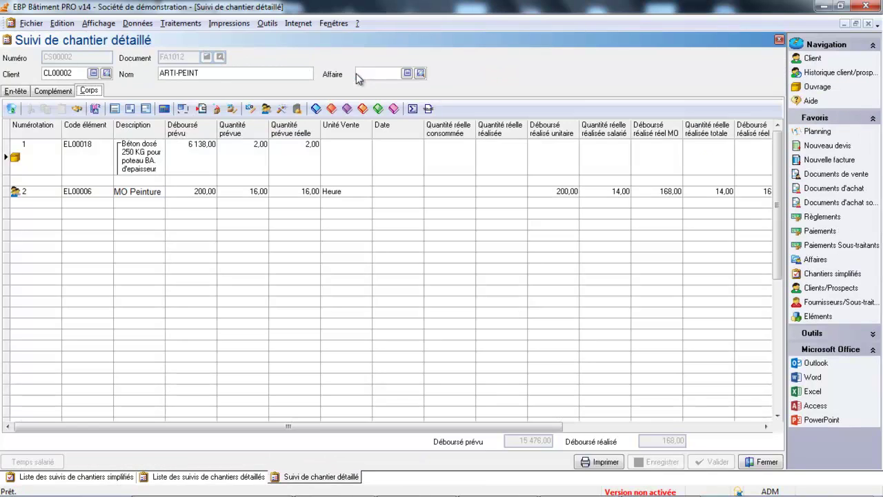